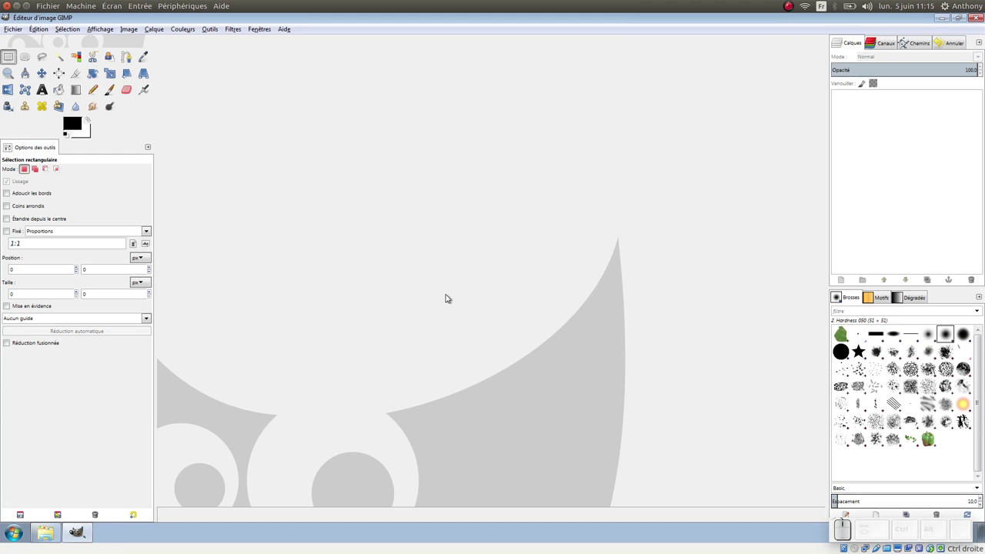
- Open the 300×300 portrait perso_assise.jpg from disk as a new image
left_click(13, 29)
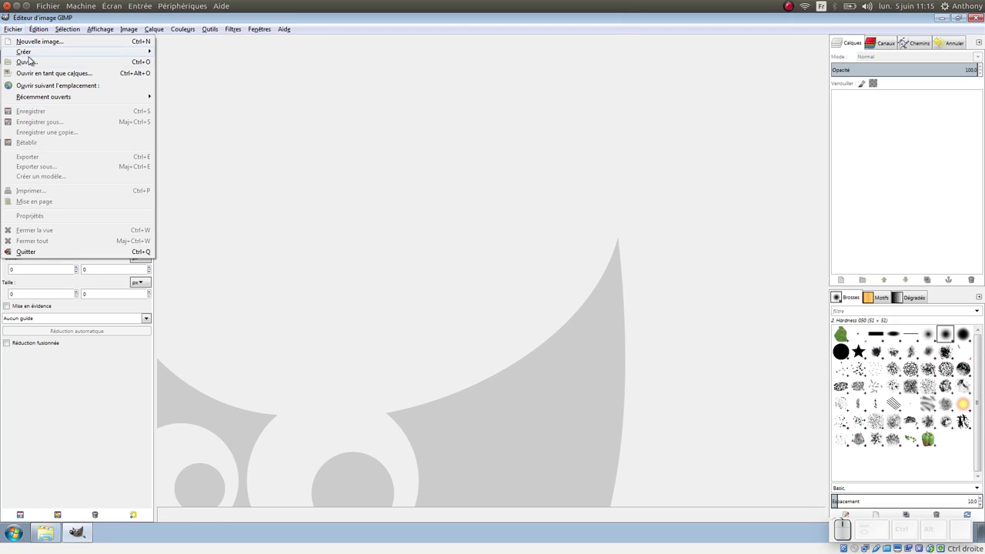
left_click(27, 61)
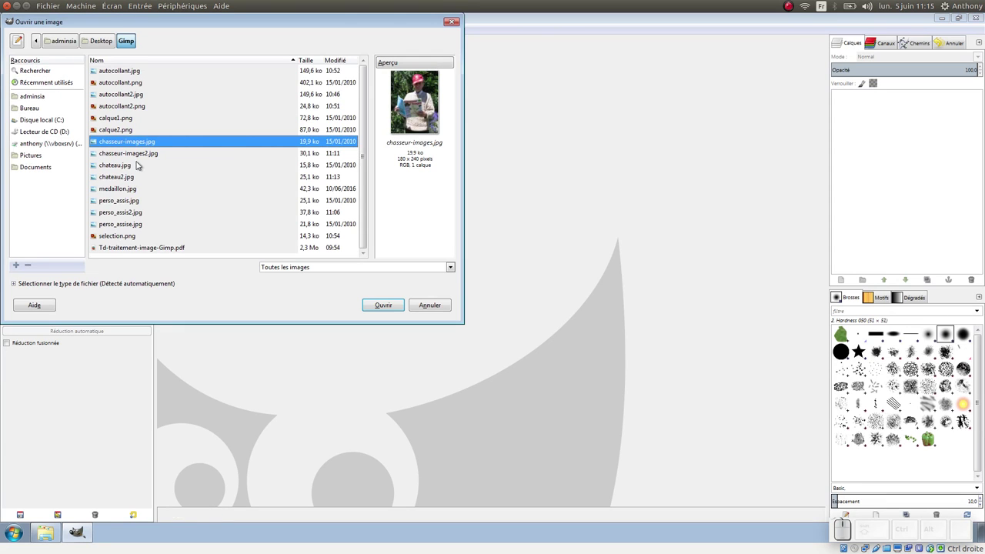
left_click(137, 225)
left_click(398, 307)
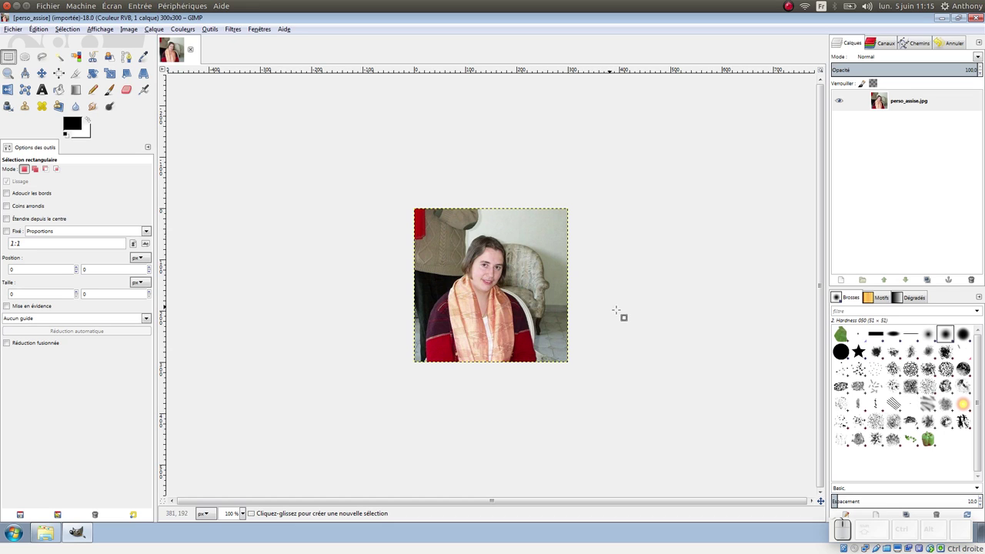
scroll(600, 319, "up", 3, "ctrl")
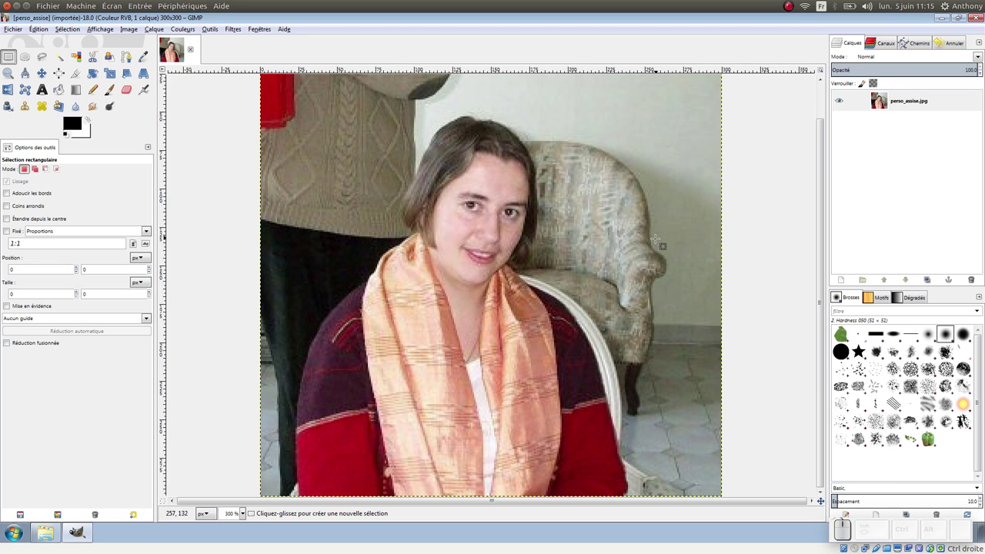
scroll(626, 251, "down", 1, "ctrl")
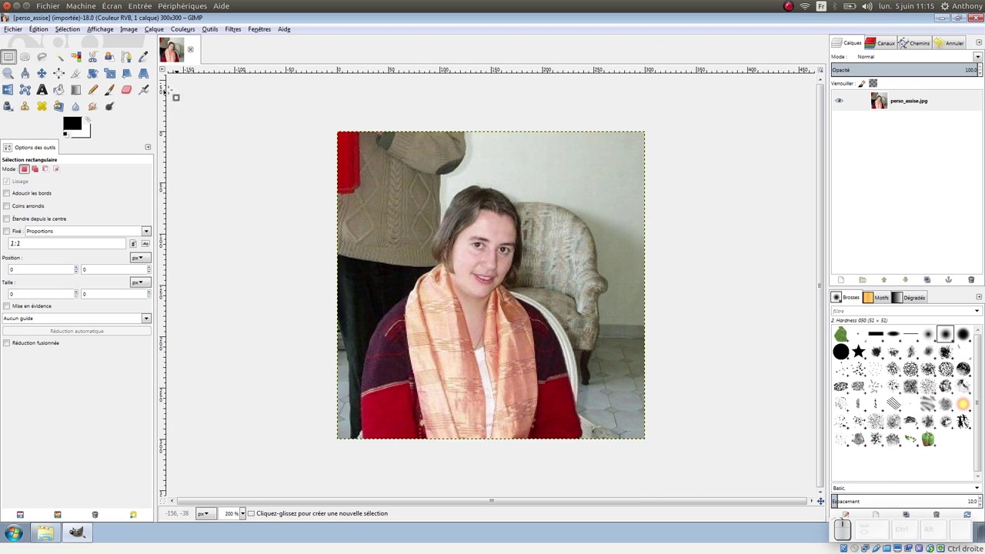
- Fuzzy-select the wall, armchair, floor, sweater and dark left area in Add mode
left_click(58, 57)
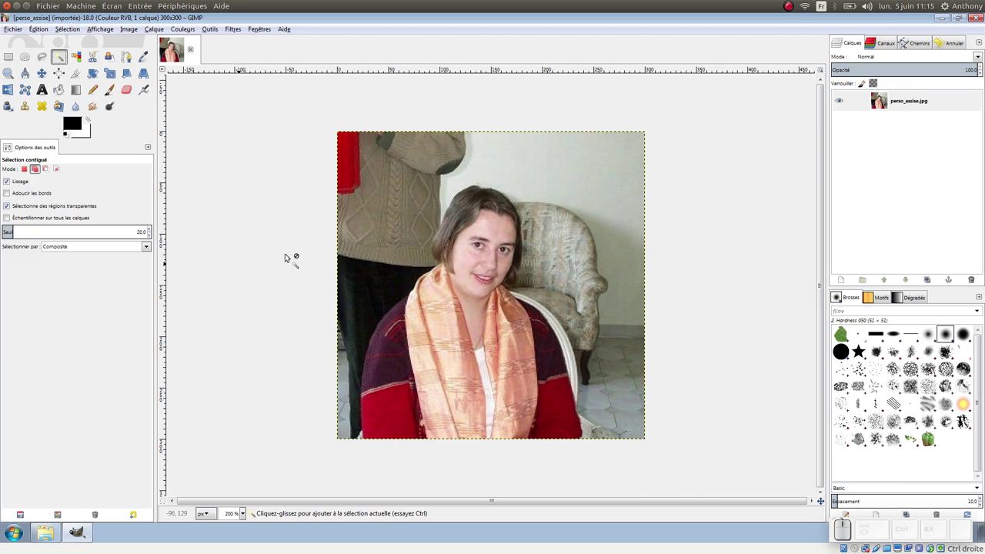
left_click(573, 164)
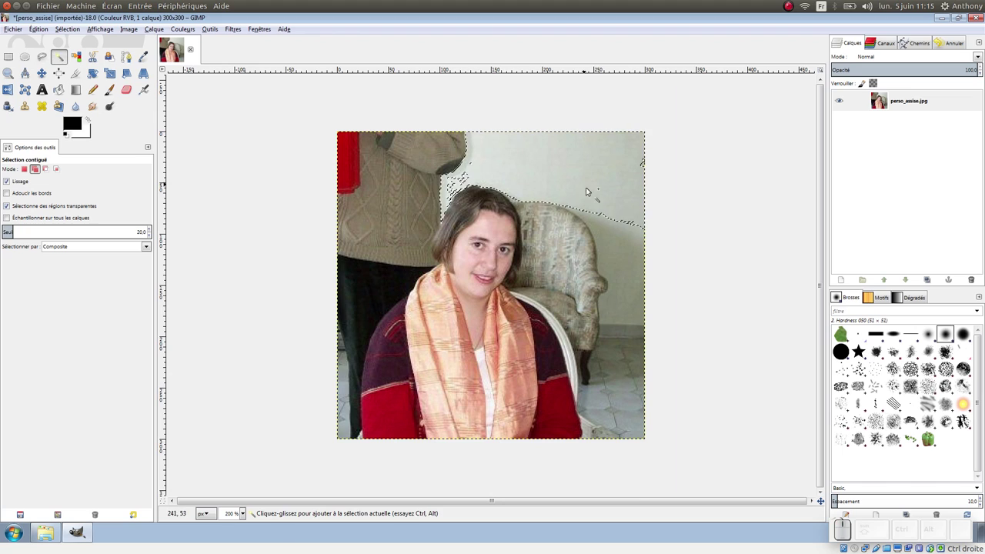
left_click(34, 170)
left_click(567, 231)
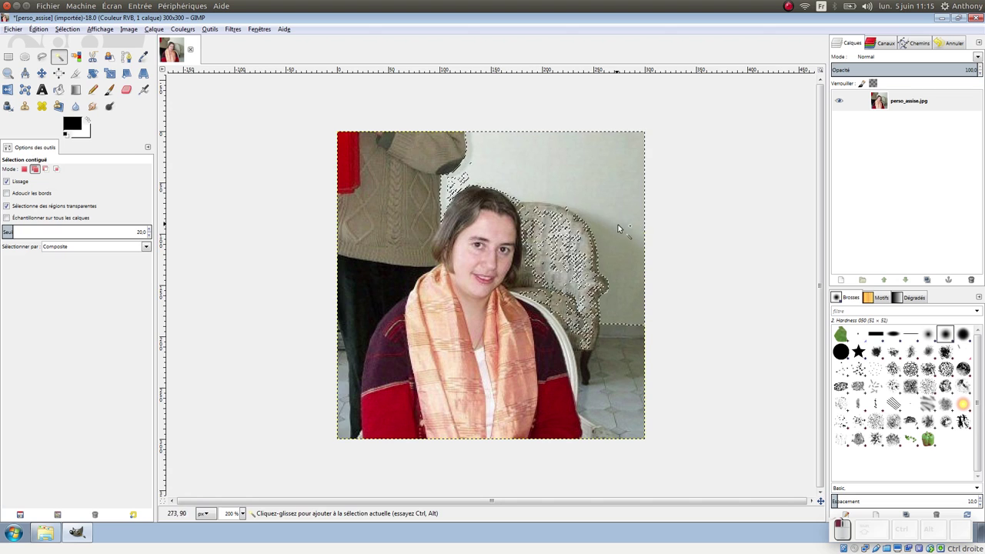
left_click(600, 280)
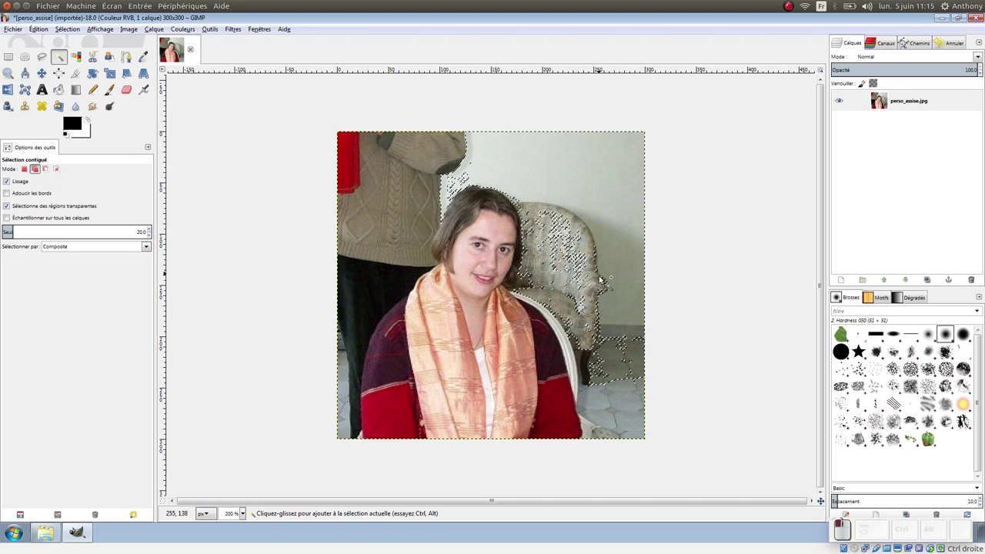
left_click(636, 395)
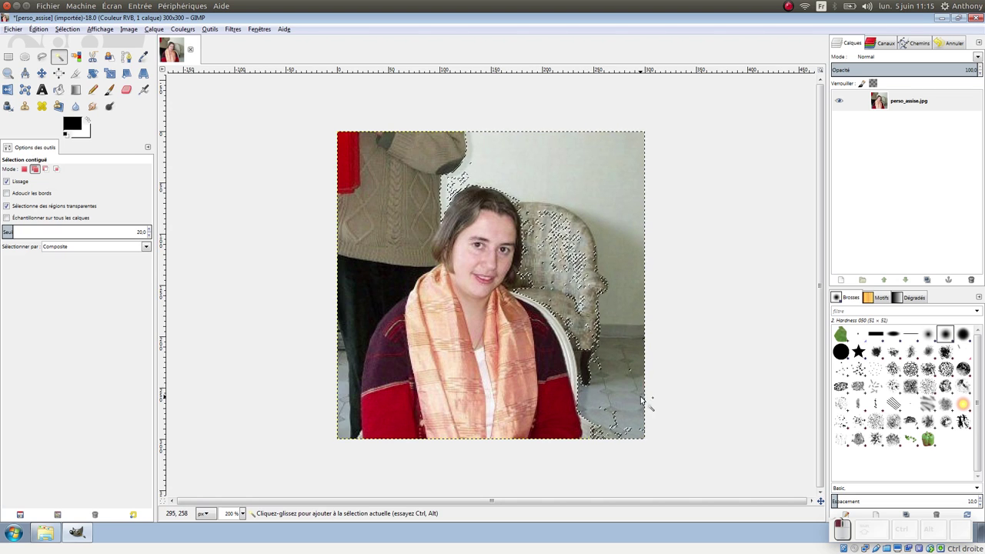
left_click(642, 408)
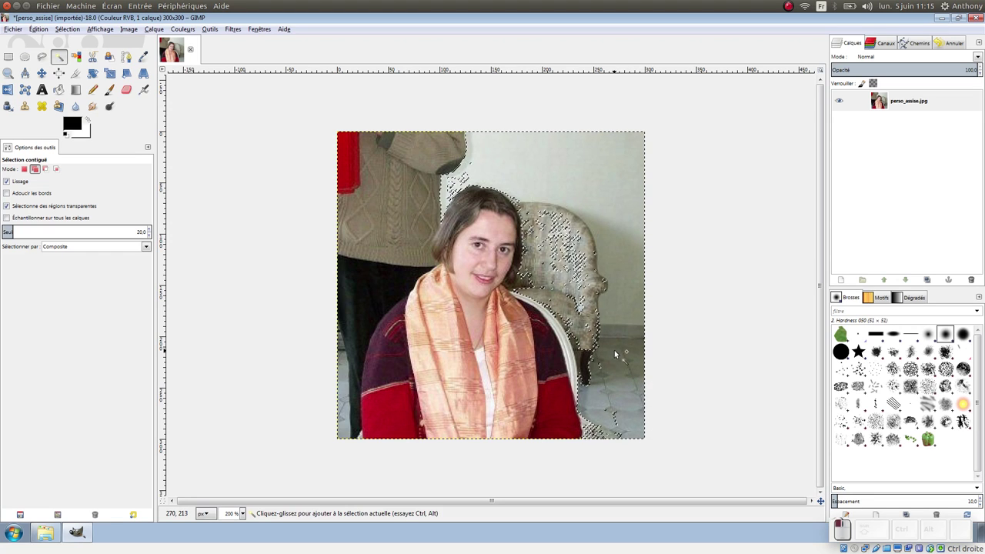
left_click(349, 159)
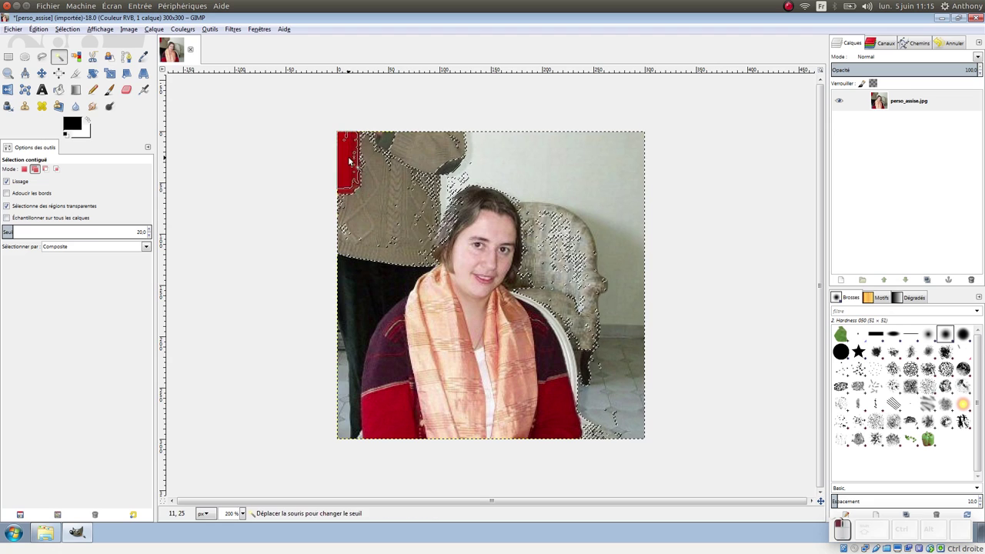
left_click_drag(348, 159, 358, 184)
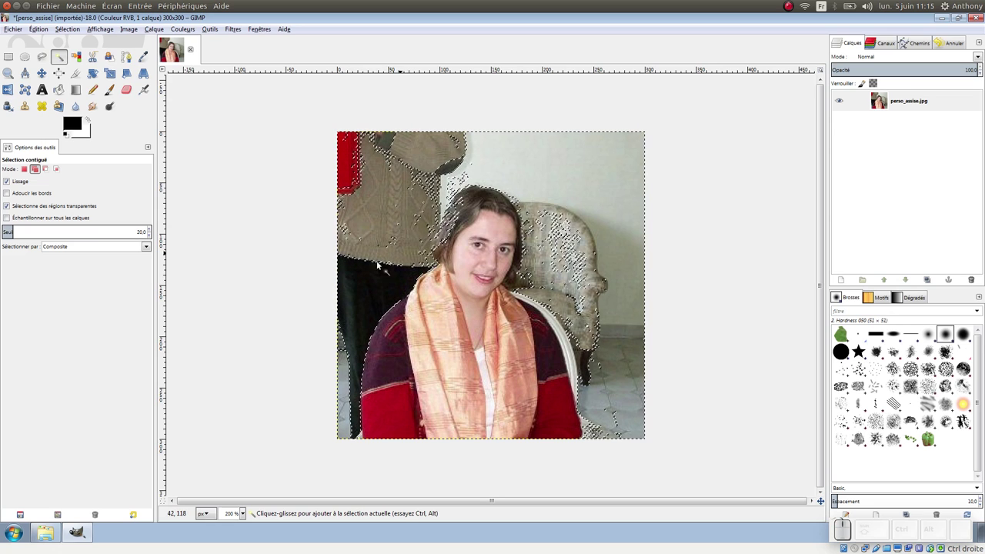
left_click_drag(419, 279, 443, 244)
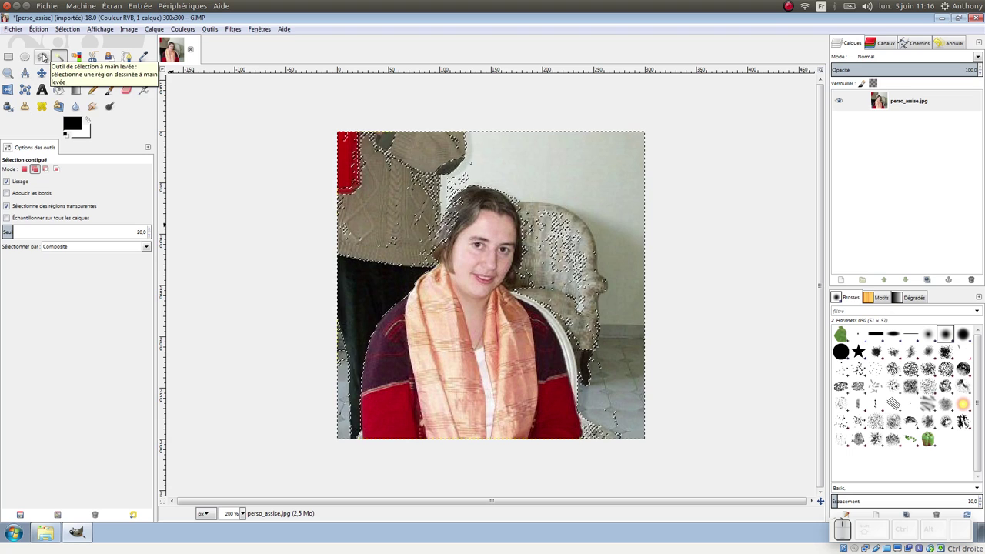
- Start a Free Select outline in Add mode from beside the hair toward the left edge
left_click(42, 57)
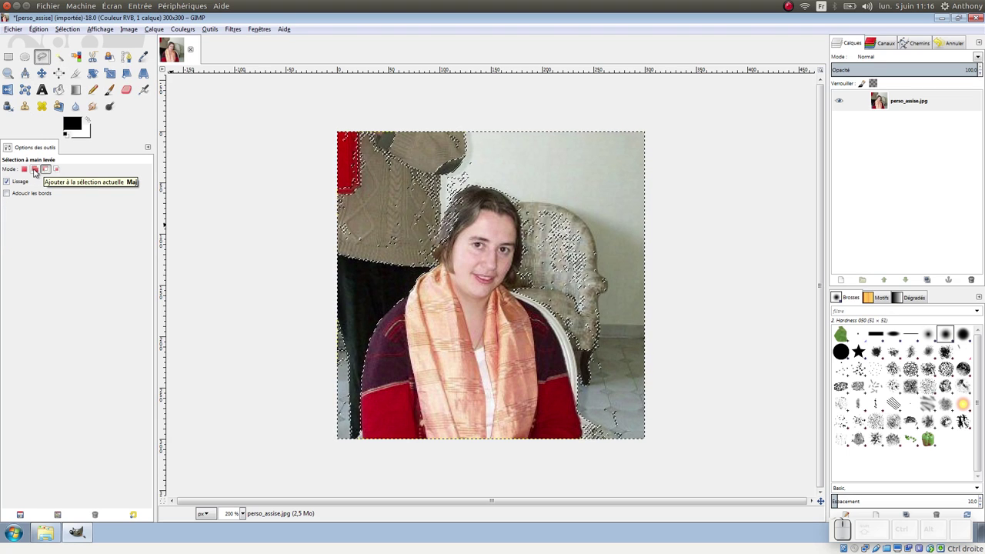
left_click(34, 169)
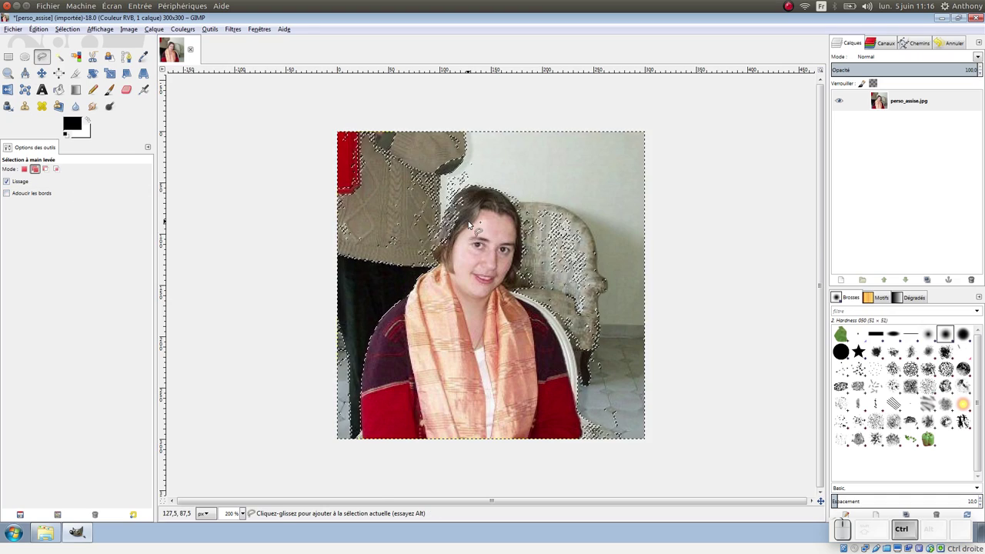
scroll(442, 192, "up", 2)
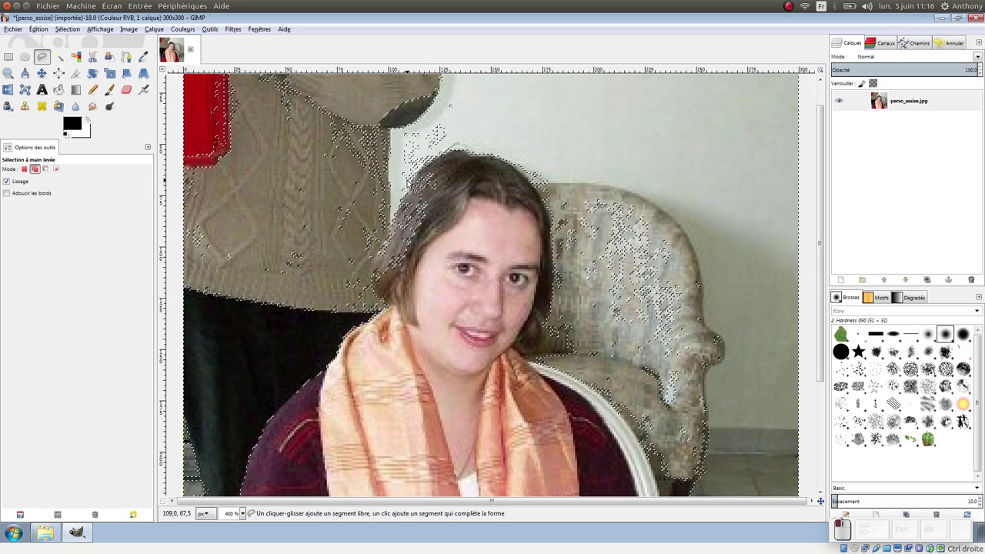
left_click(407, 185)
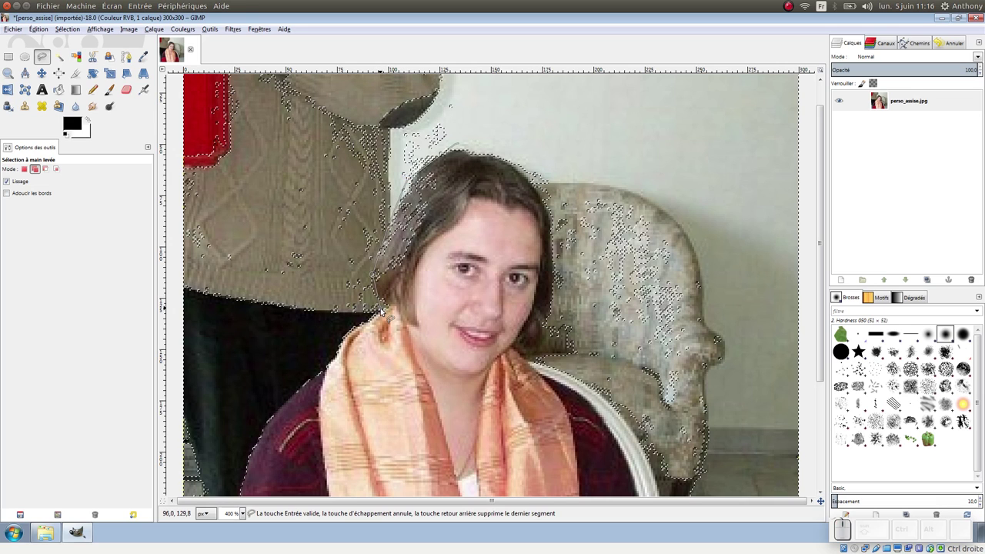
left_click(316, 343)
left_click(220, 339)
left_click(184, 322)
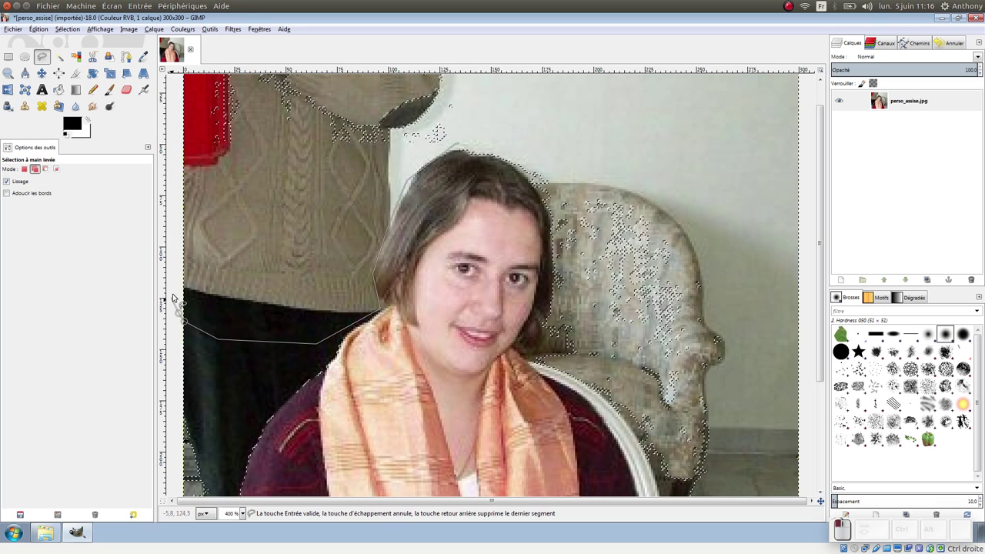
- Close the outline across the top in subtract mode, removing the sweater from the selection
key("ctrl")
scroll(187, 290, "down", 2)
left_click(317, 121)
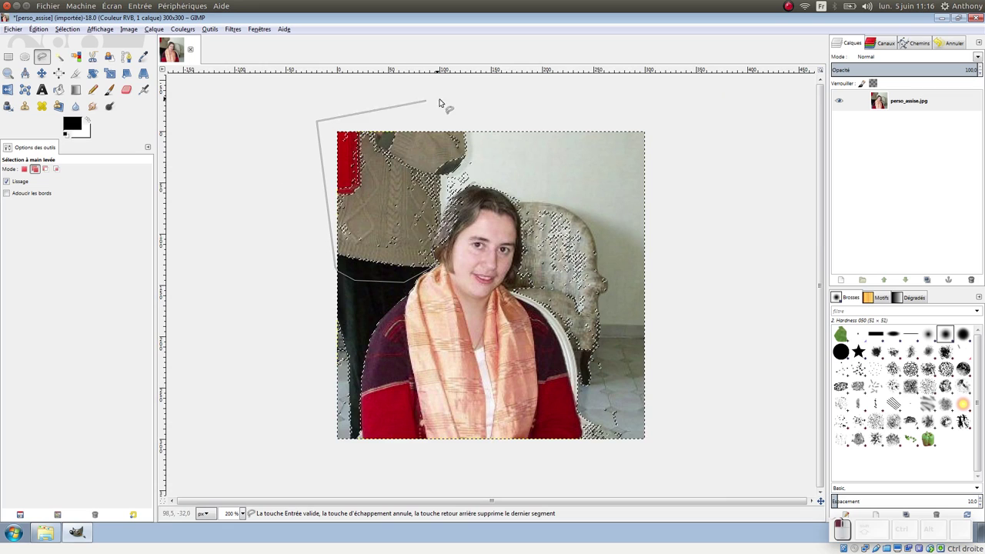
left_click(479, 109)
left_click(501, 144)
left_click(468, 185)
key("Return")
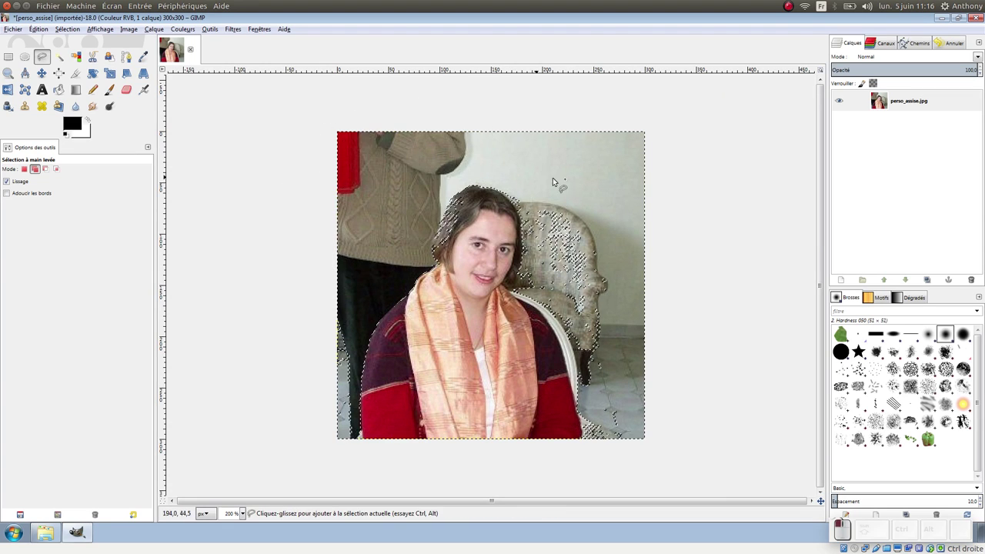
- Lasso an outline right of the hair, removing the armchair from the selection
left_click(508, 191)
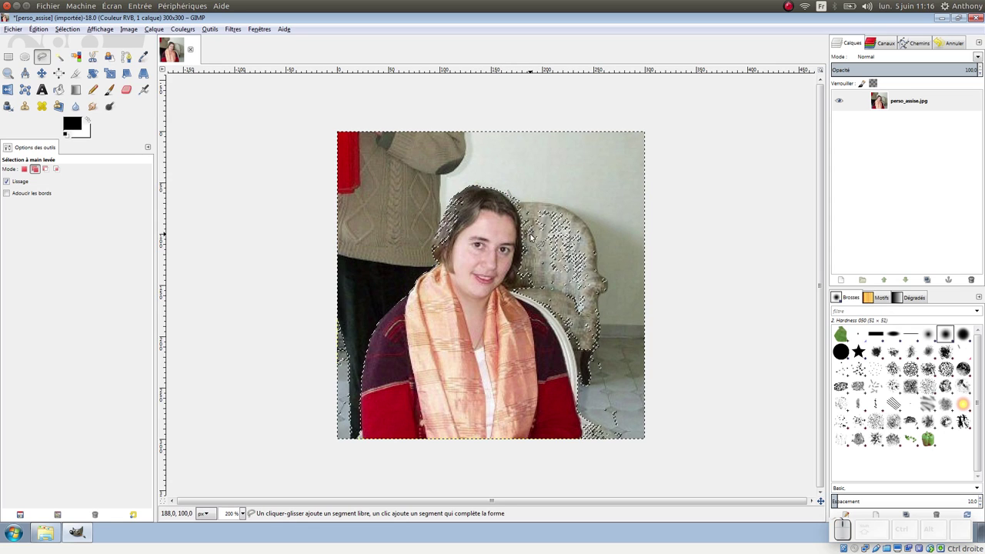
left_click(515, 292)
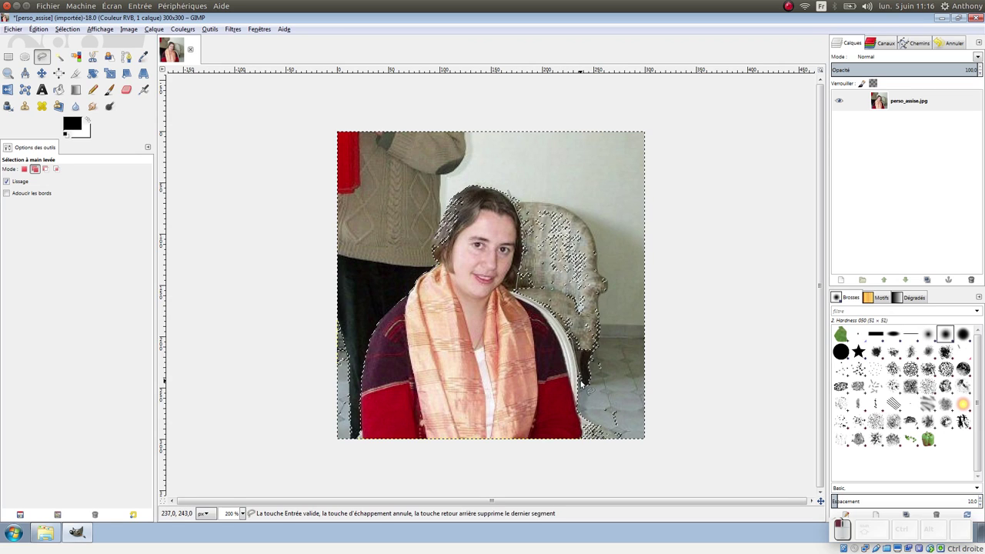
left_click(675, 442)
left_click(702, 185)
left_click(516, 166)
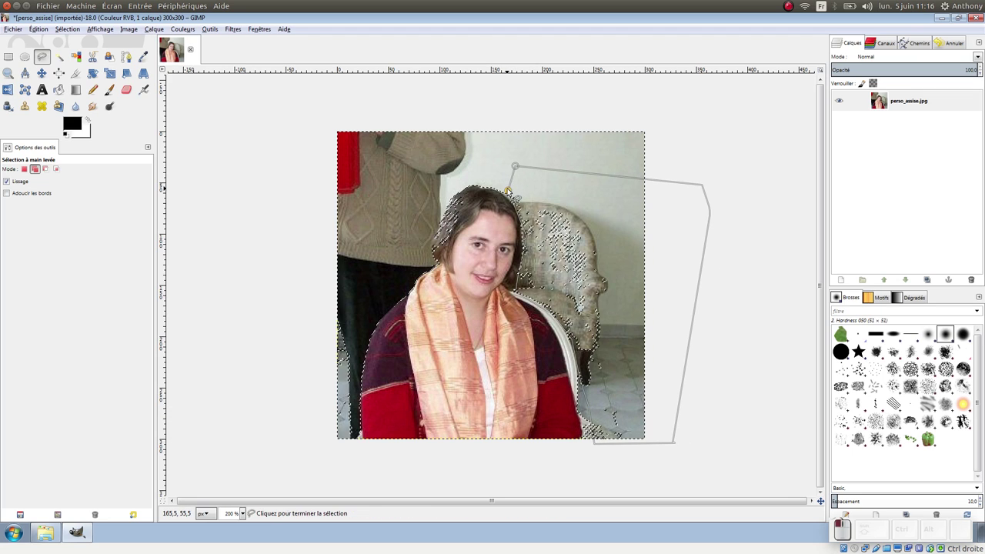
key("Return")
- Lasso around the lower-left corner to close the selection around the woman
left_click(357, 338)
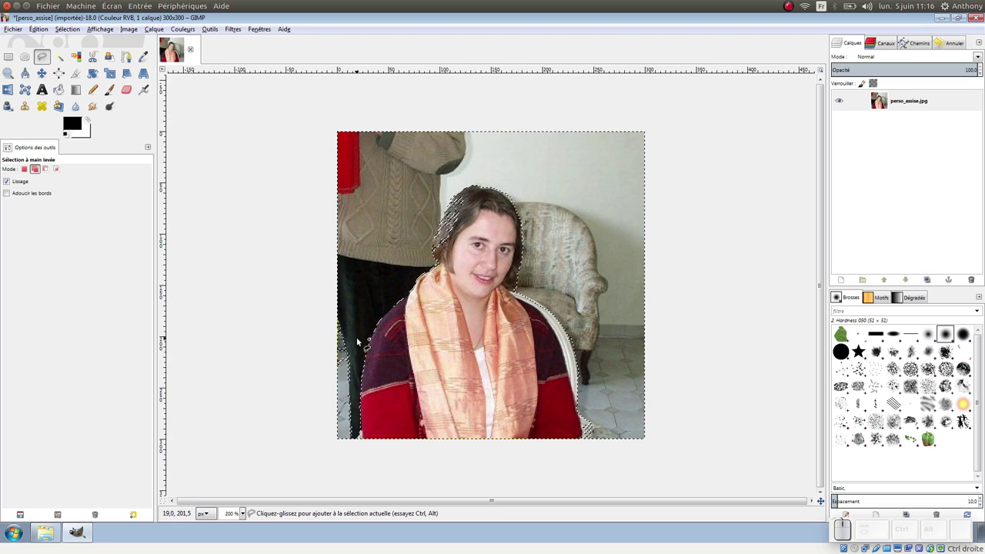
left_click(358, 437)
left_click(323, 437)
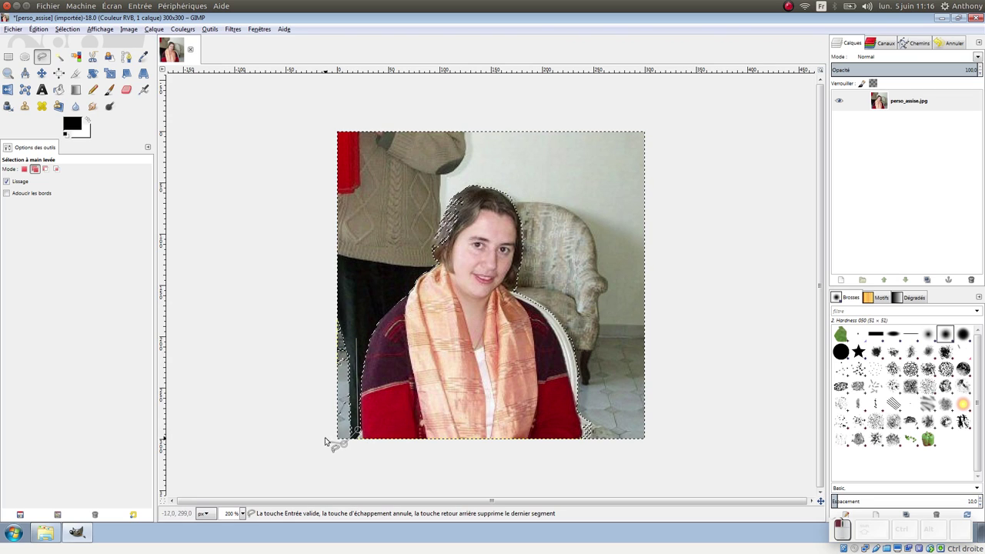
left_click(327, 298)
left_click(356, 337)
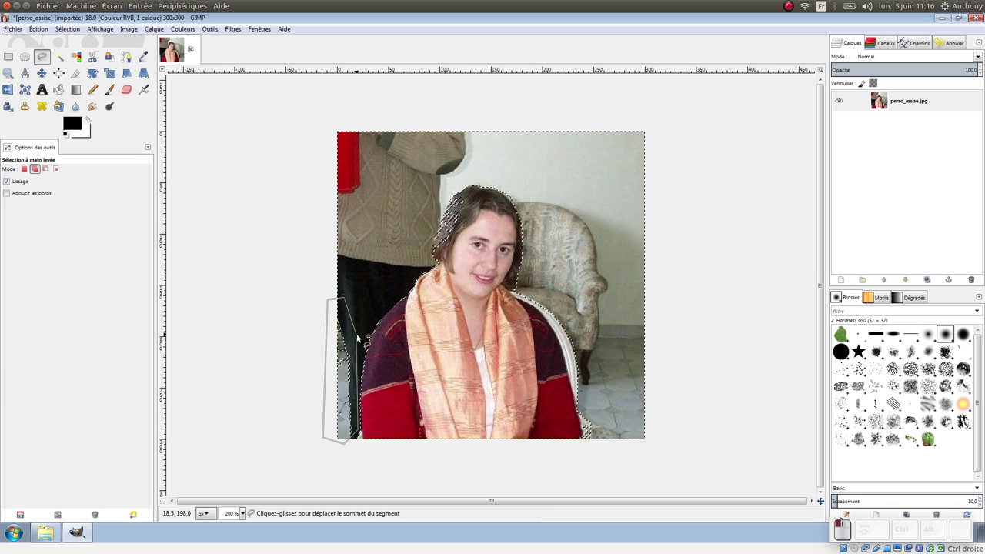
left_click(362, 341)
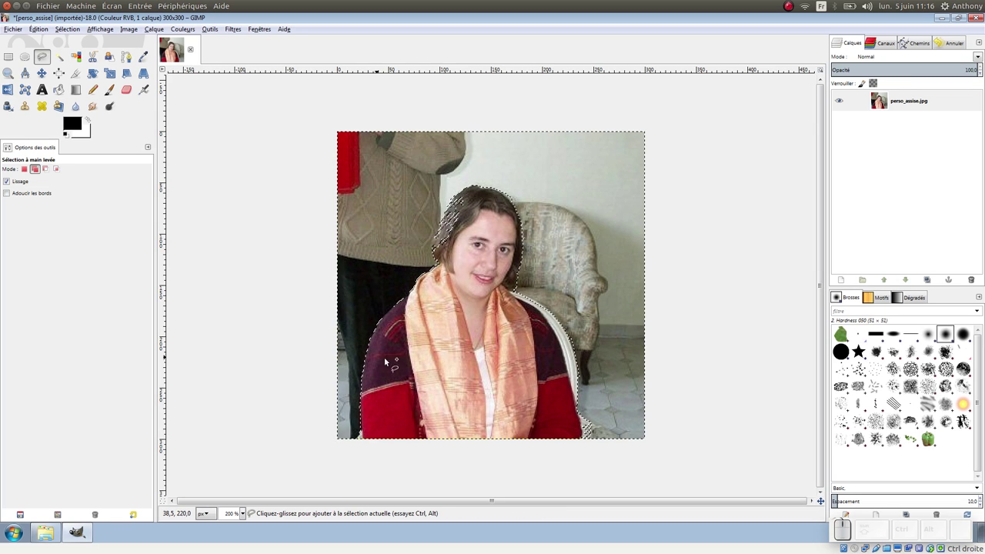
scroll(429, 338, "up", 2, "ctrl")
scroll(429, 321, "up", 3)
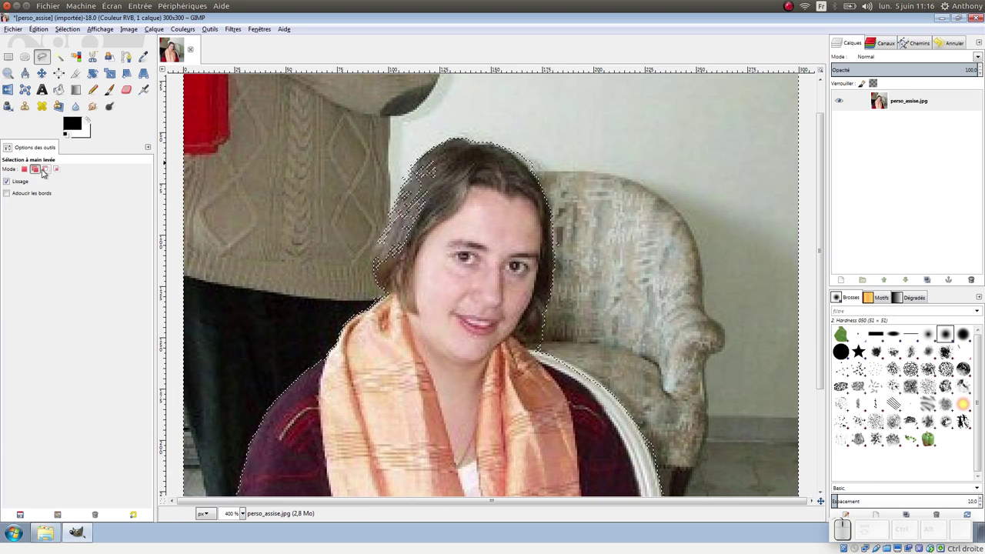
- Trim background away from the selection along the hair edge in Subtract mode
left_click(47, 170)
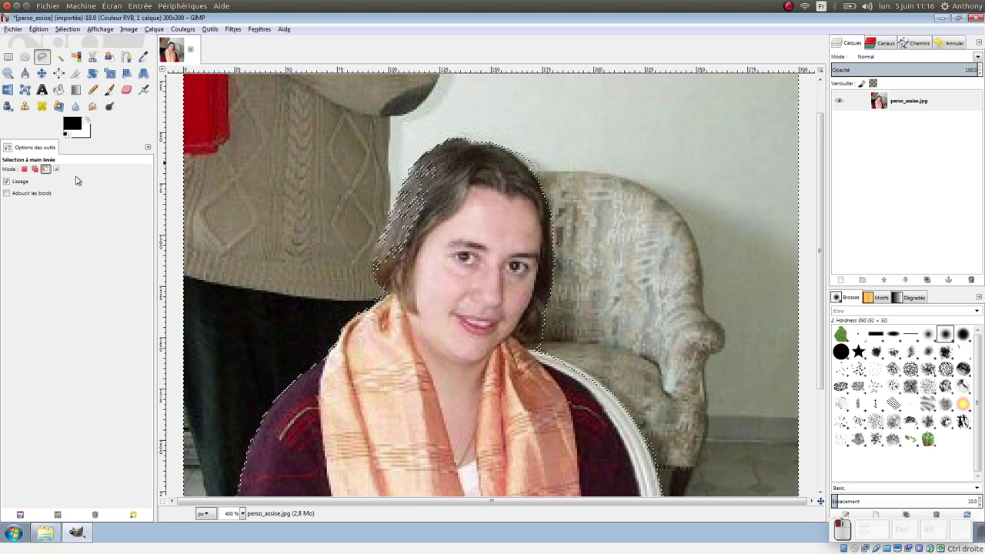
left_click_drag(417, 164, 402, 187)
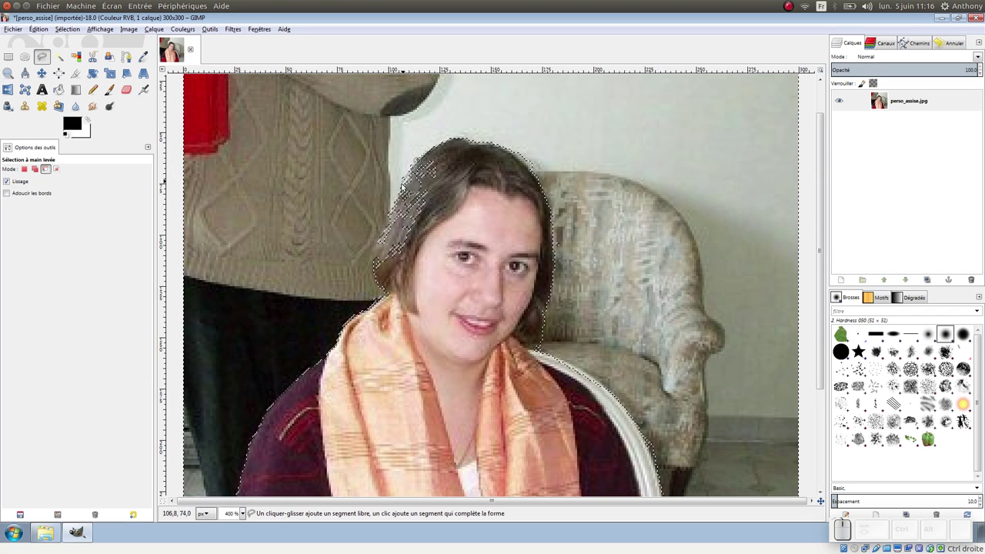
mouse_move(378, 243)
left_mouse_down()
mouse_move(375, 263)
mouse_move(405, 261)
left_mouse_up()
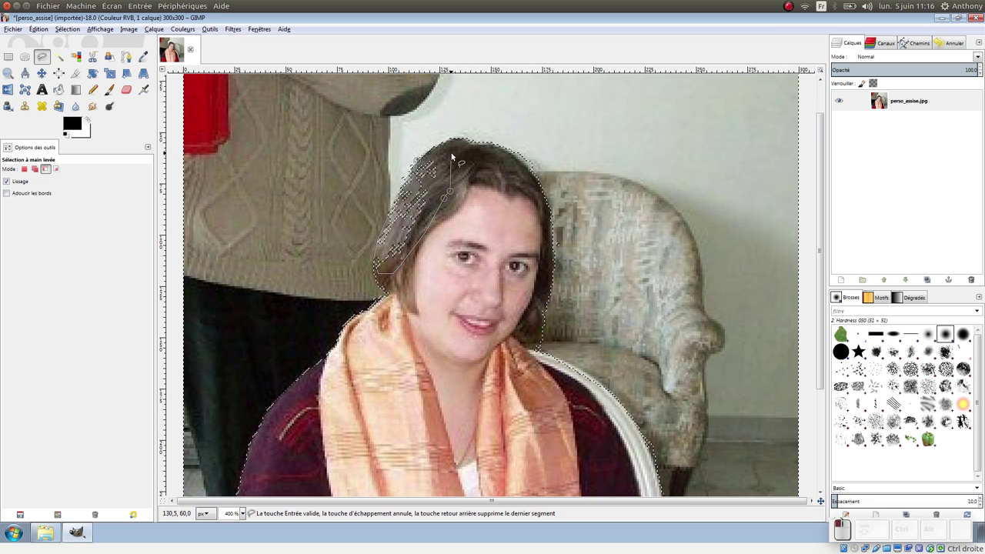
key("Return")
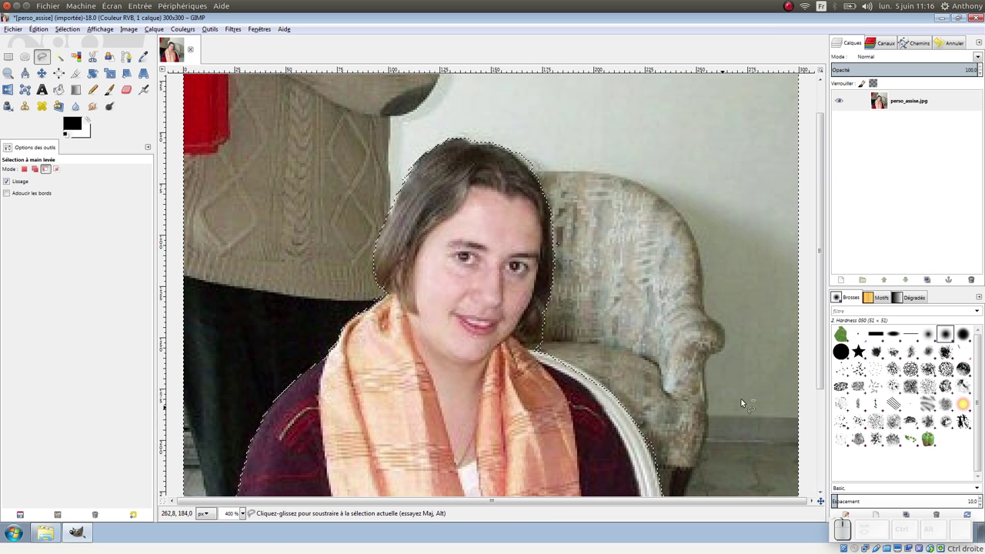
scroll(695, 317, "down", 2)
scroll(724, 336, "down", 1)
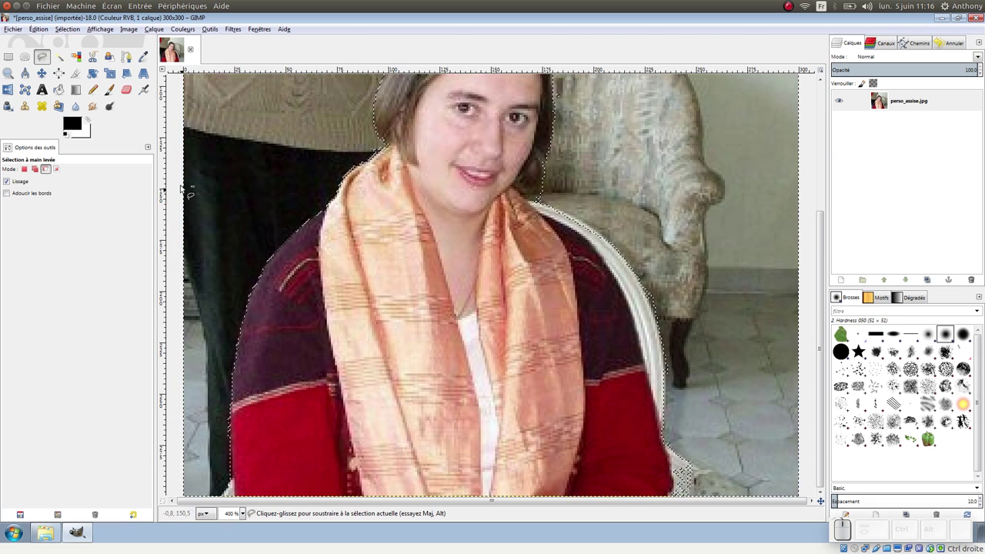
- Add a strip along the chair edge to the selection, then view the whole image
left_click(35, 168)
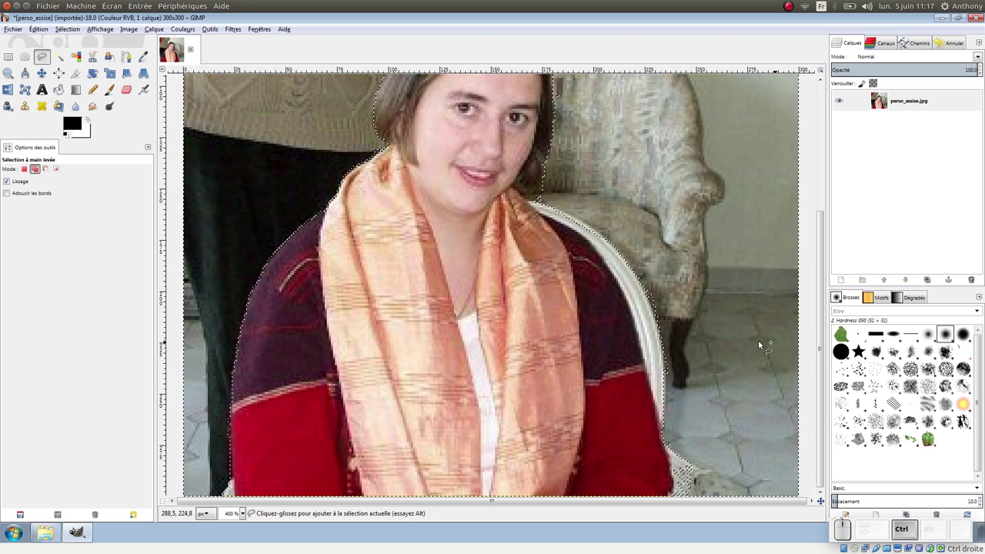
scroll(618, 308, "up", 2)
left_click(549, 250)
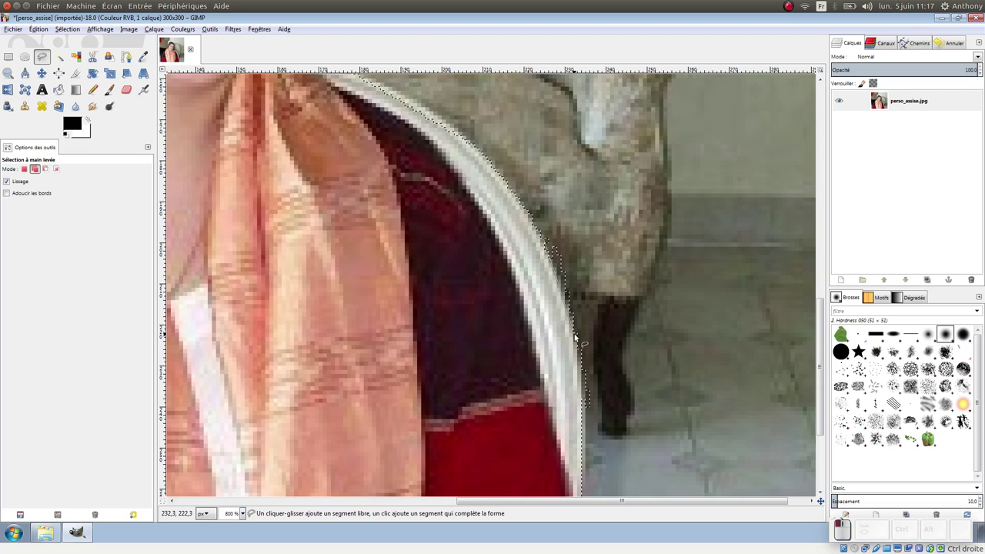
left_click_drag(575, 337, 580, 385)
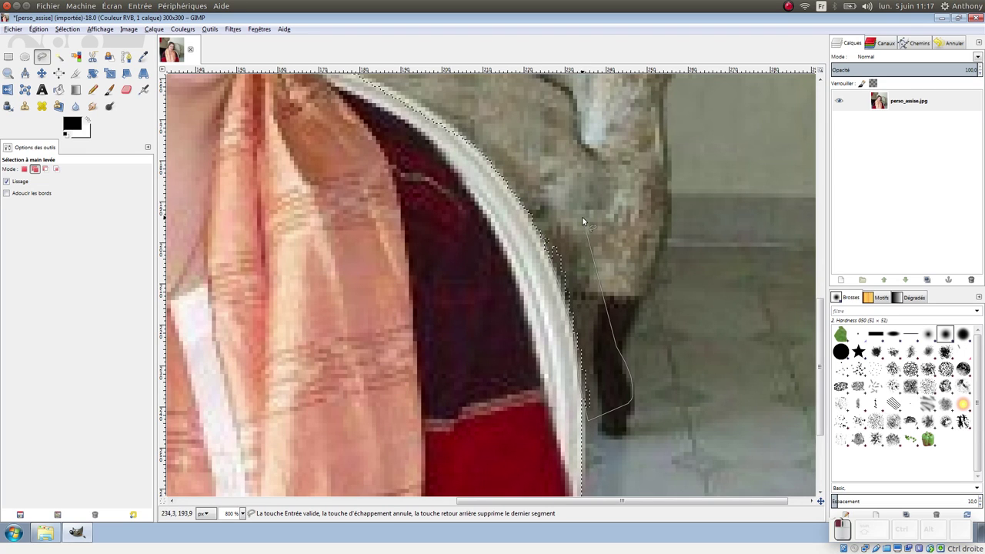
key("Return")
key("shift+ctrl+j")
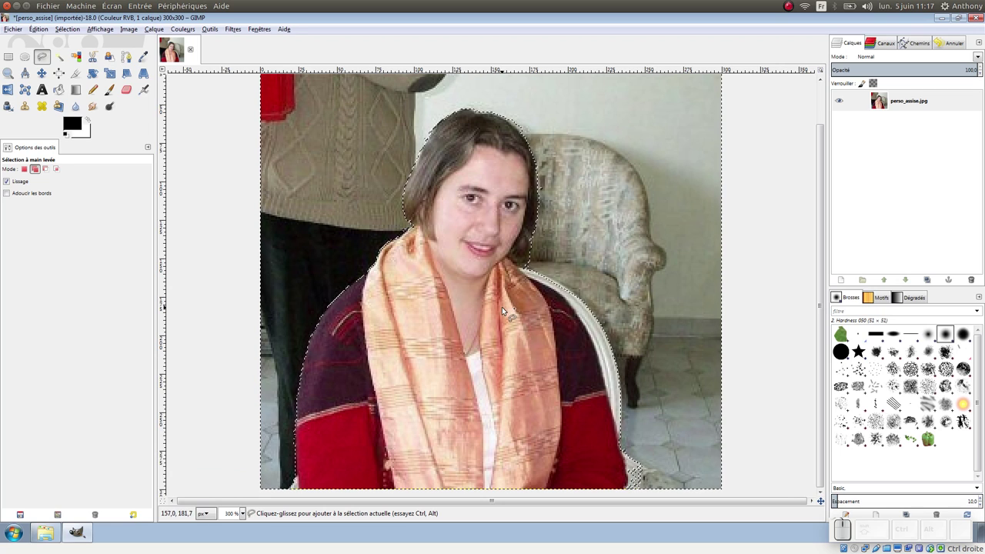
- Subtract a small patch near the bottom of the chair from the selection
left_click(46, 169)
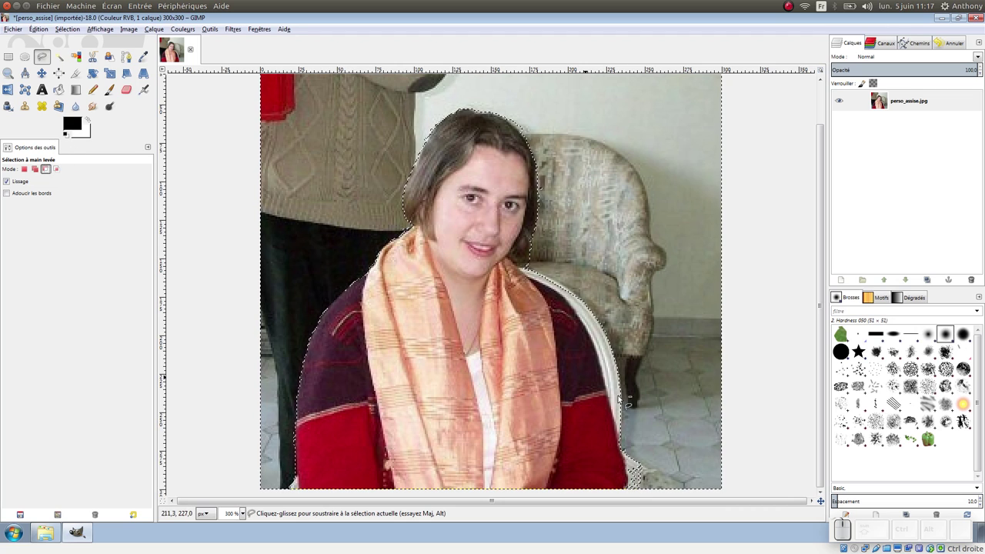
left_click(650, 473)
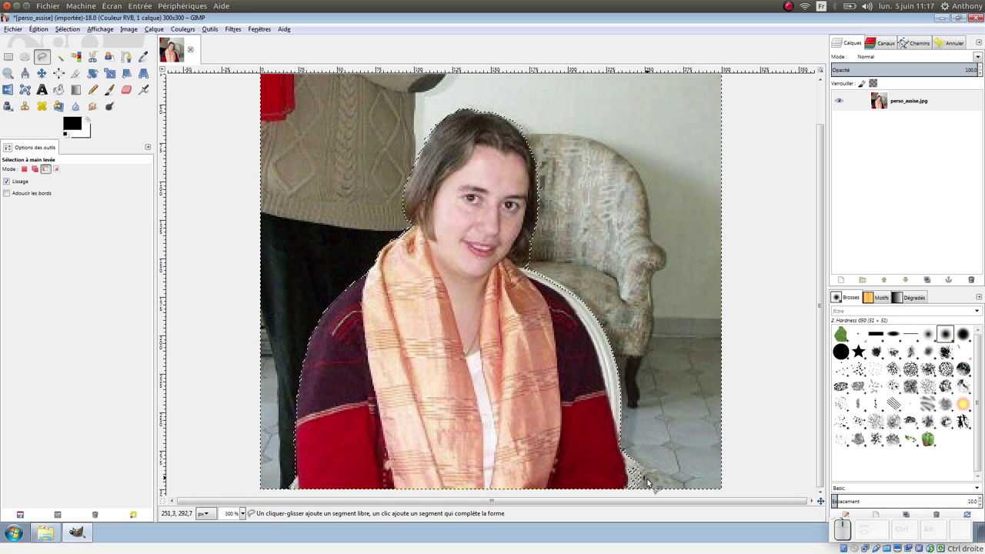
left_click_drag(645, 493, 617, 493)
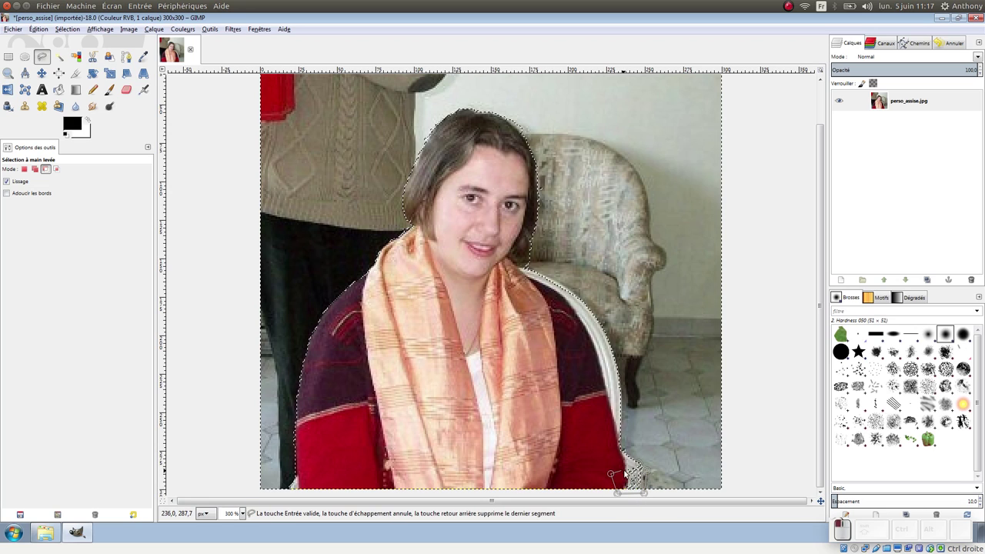
key("Return")
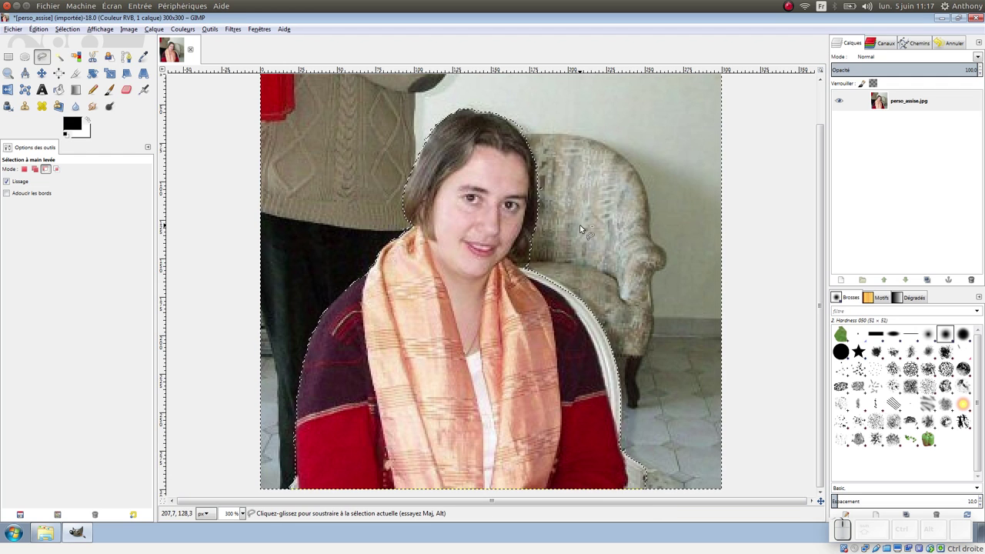
scroll(562, 214, "up", 1)
scroll(554, 260, "up", 1)
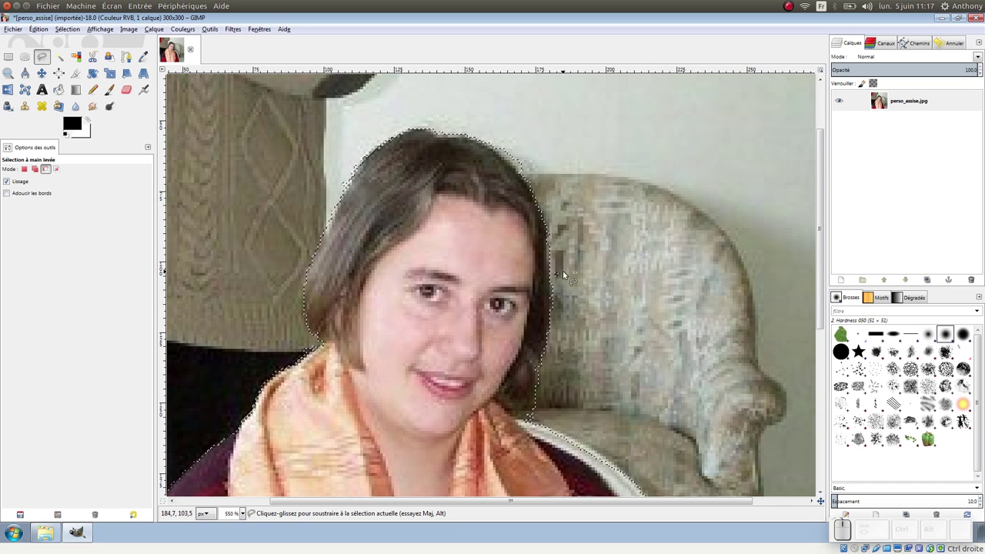
- Switch back to Add mode and discard an unfinished outline beside the hair
left_click(34, 169)
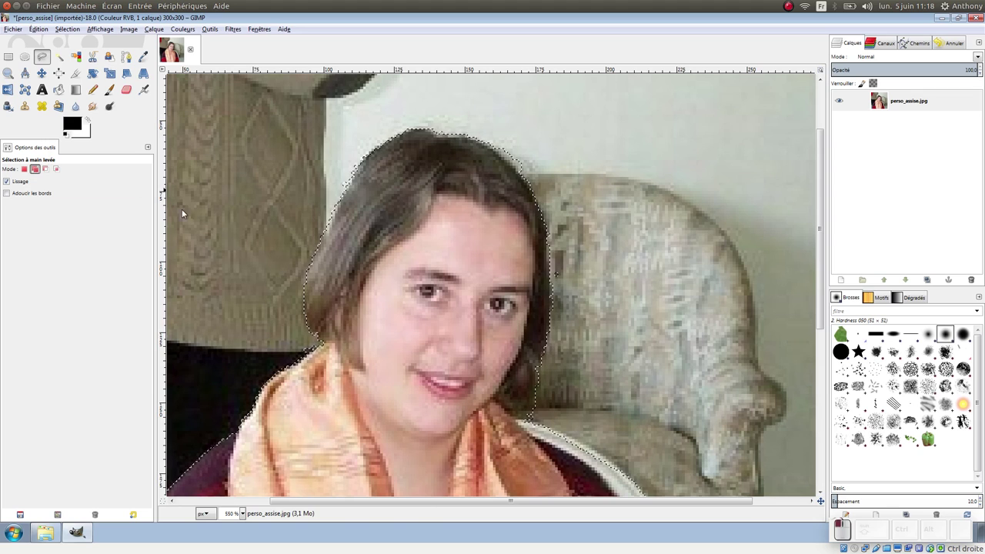
left_click(553, 269)
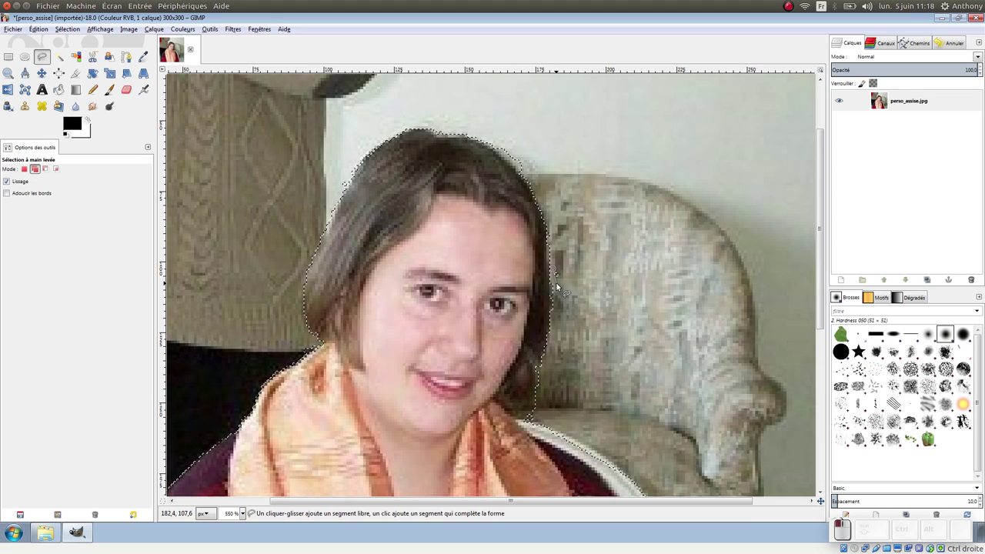
left_click(552, 269)
scroll(575, 274, "down", 1, "ctrl")
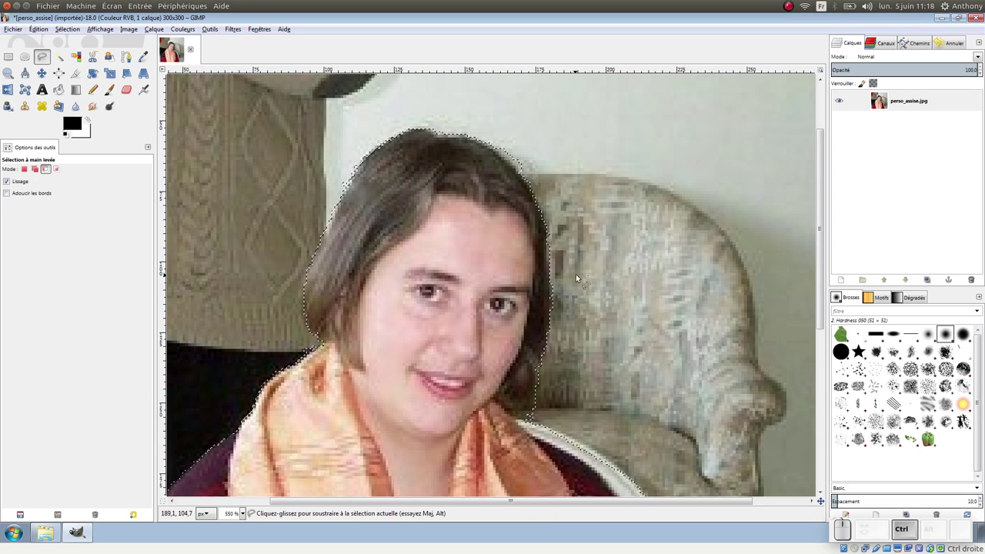
scroll(578, 273, "down", 1, "ctrl")
scroll(578, 273, "down", 1, "ctrl")
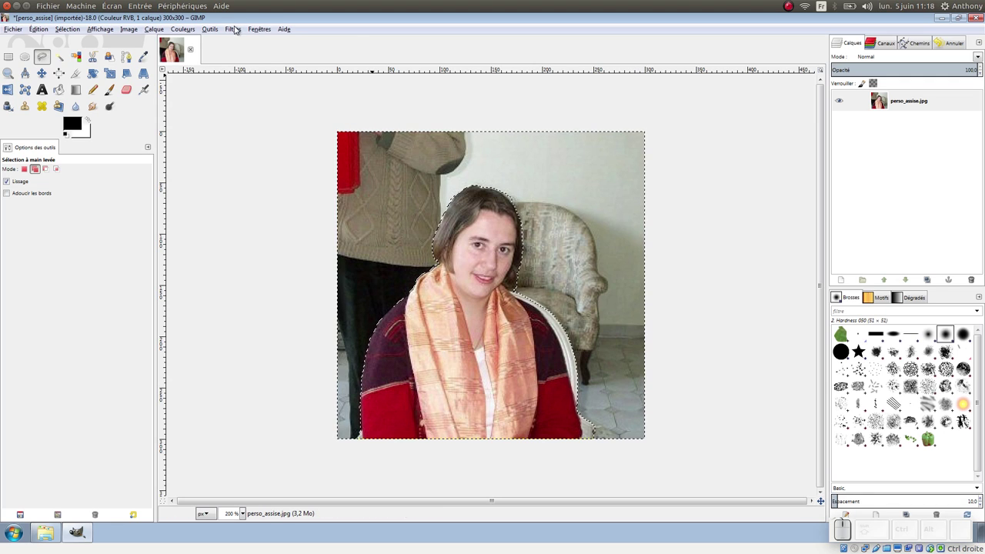
- Apply Gaussian blur with 5.0 px horizontal and vertical radius to the selected background
left_click(234, 29)
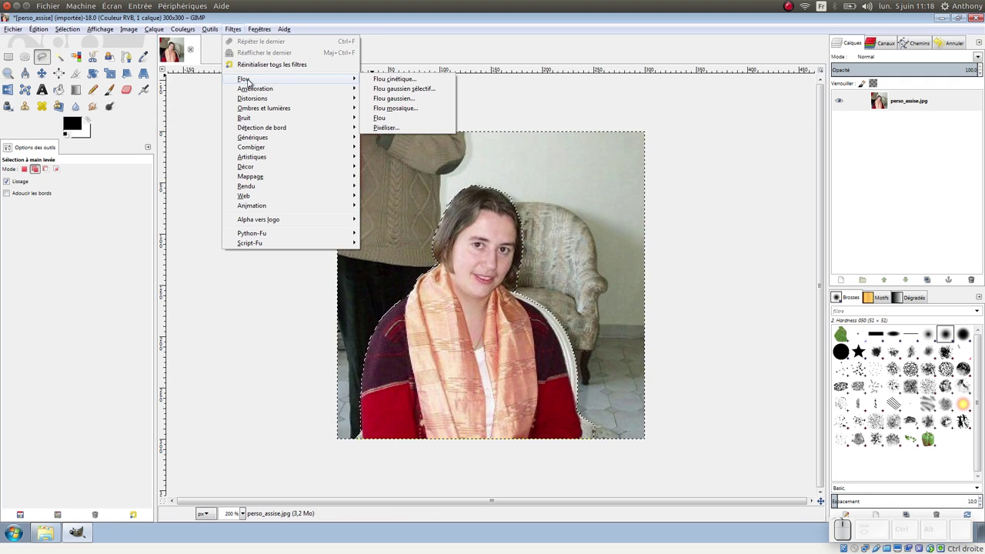
mouse_move(243, 79)
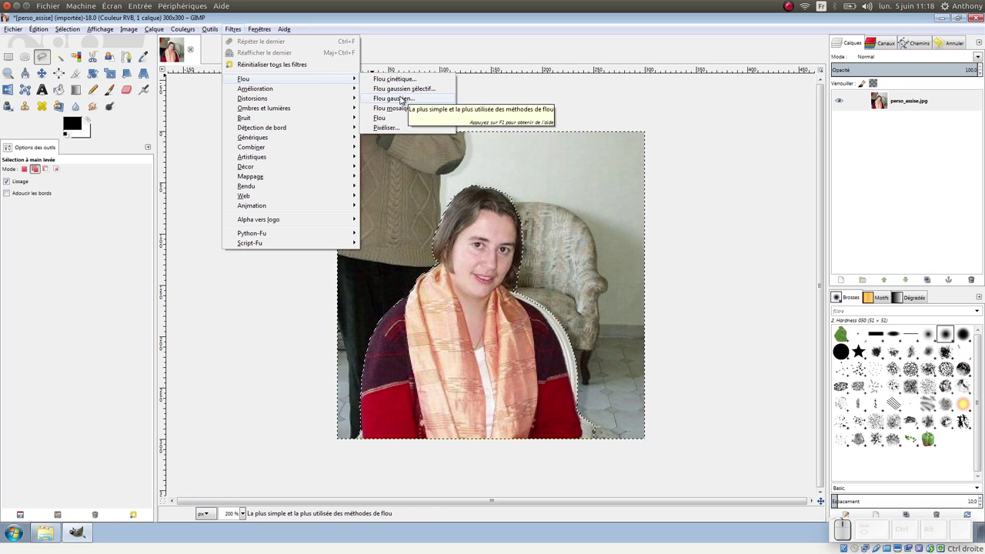
left_click(406, 99)
left_click_drag(551, 180, 845, 74)
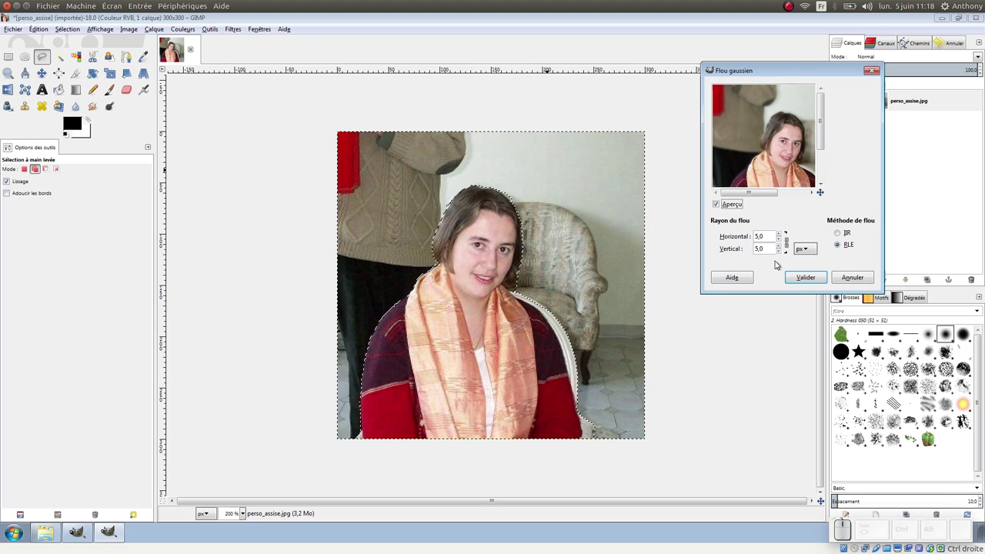
left_click(805, 278)
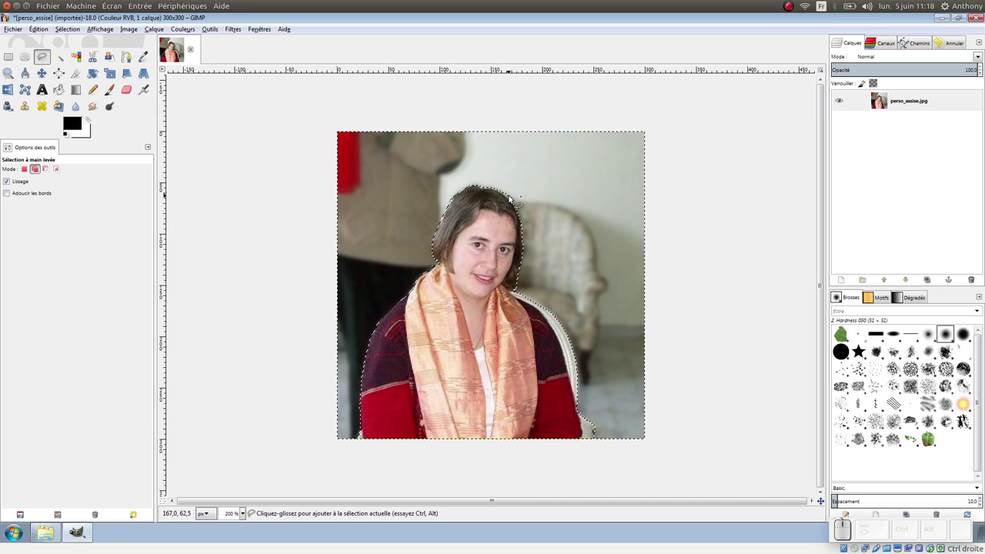
- Convert the selection to the path "Sélection", then set the selection to none
right_click(505, 202)
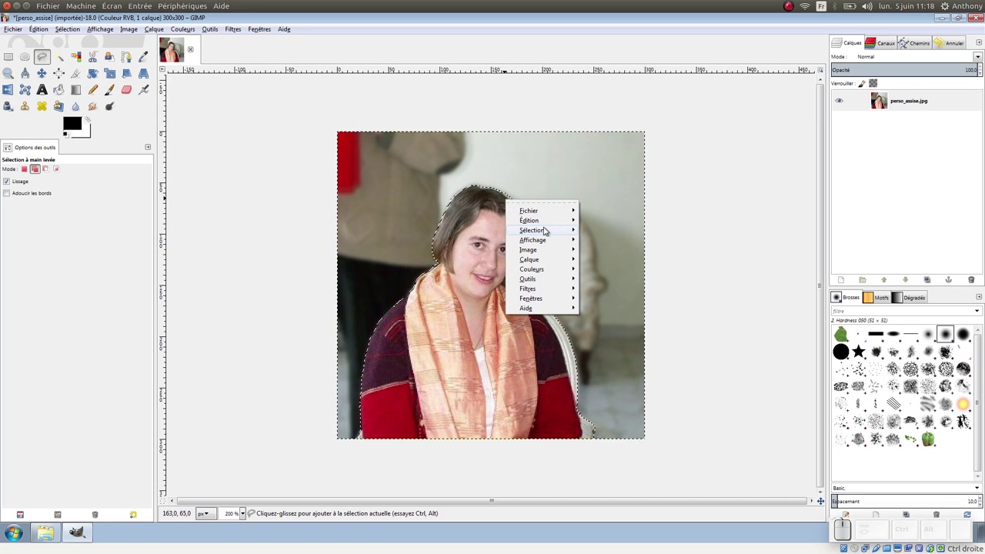
mouse_move(532, 230)
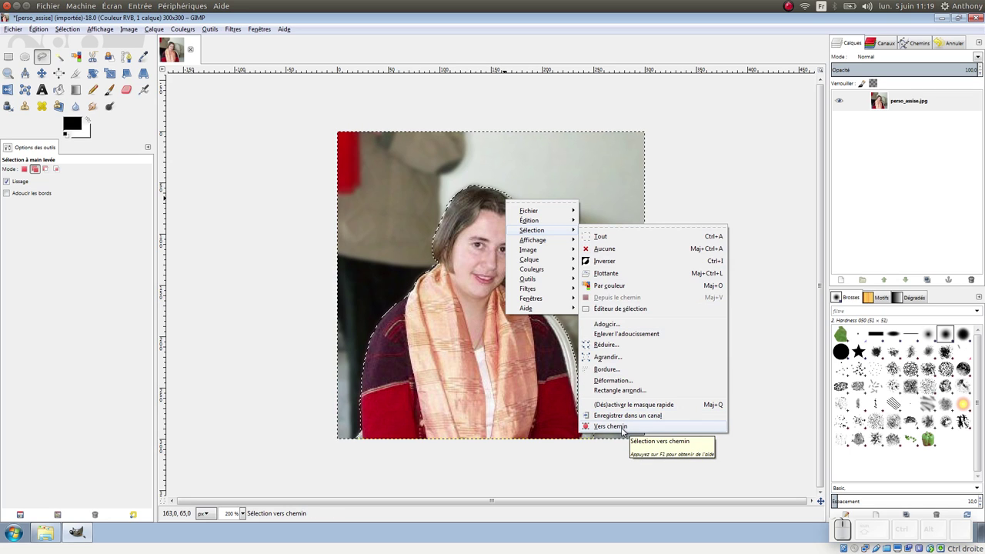
left_click(622, 427)
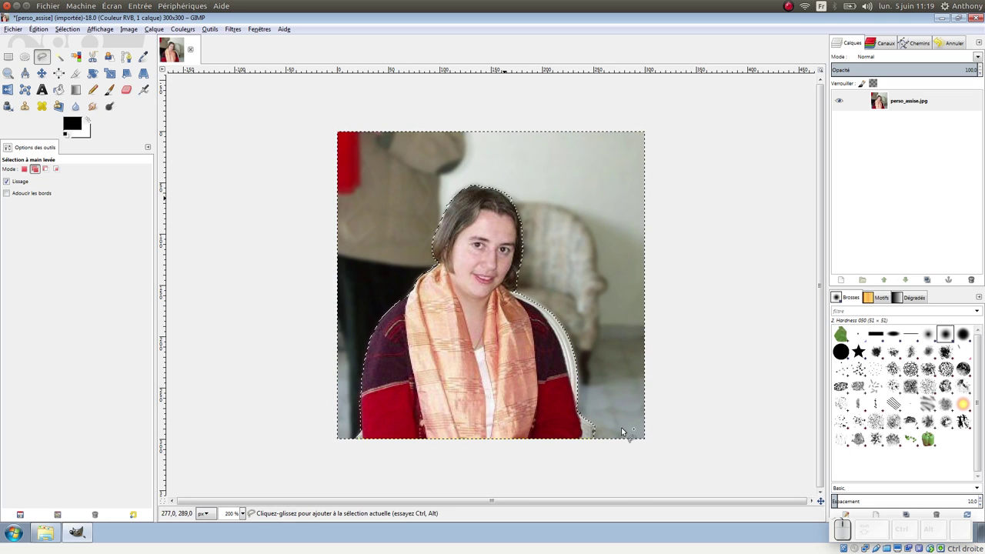
left_click(915, 42)
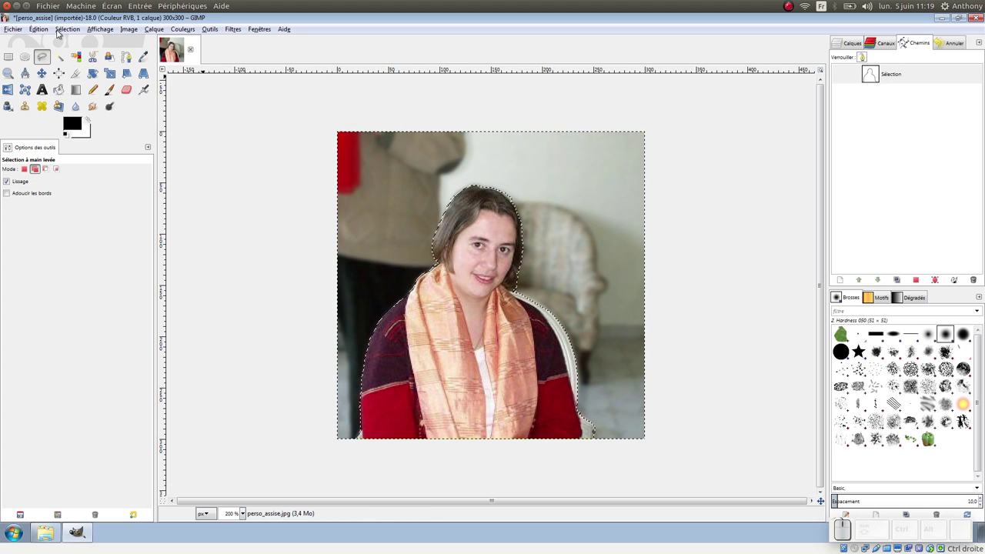
left_click(60, 30)
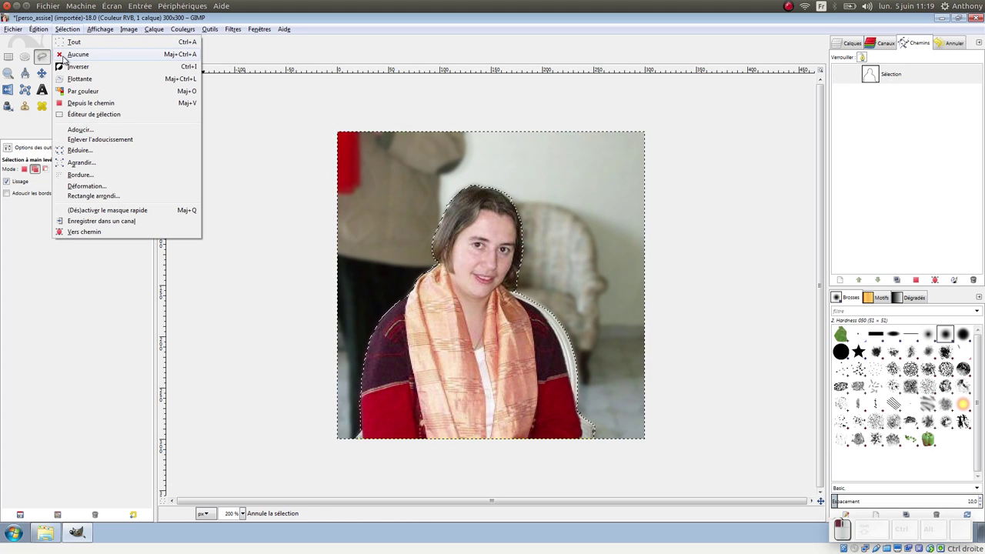
left_click(77, 54)
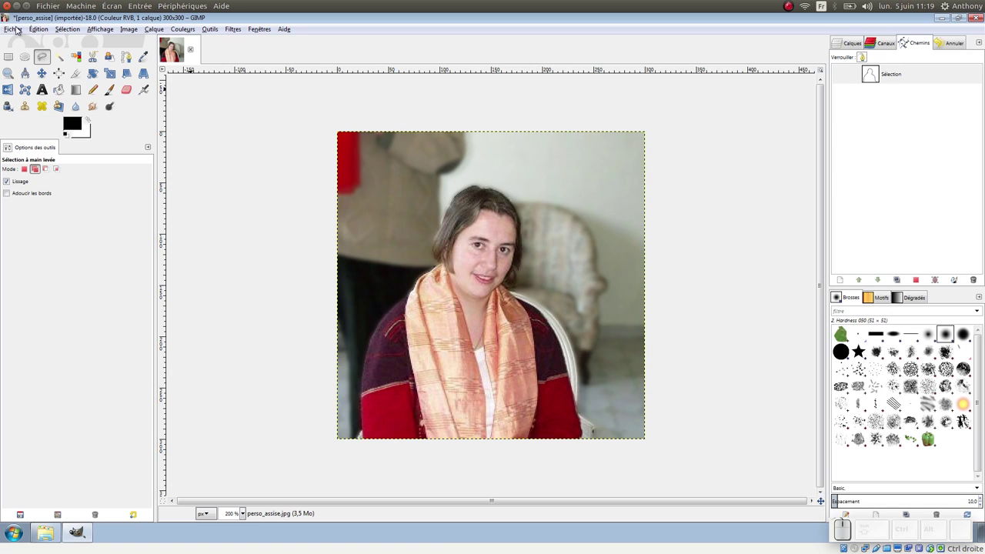
- Export the blurred portrait as perso_assise2.jpg with JPEG quality set to 95
left_click(14, 29)
left_click(42, 166)
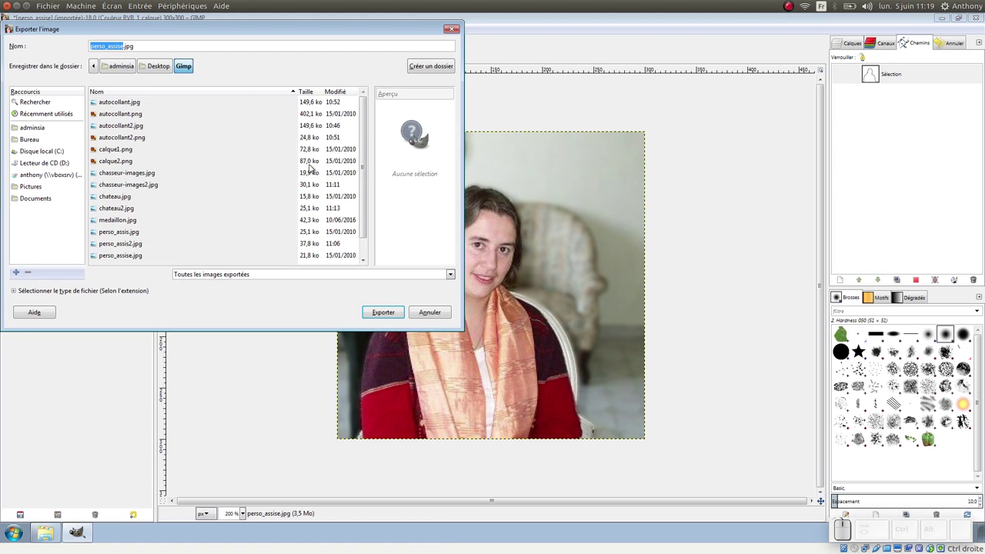
left_click(124, 47)
type("2")
left_click(400, 320)
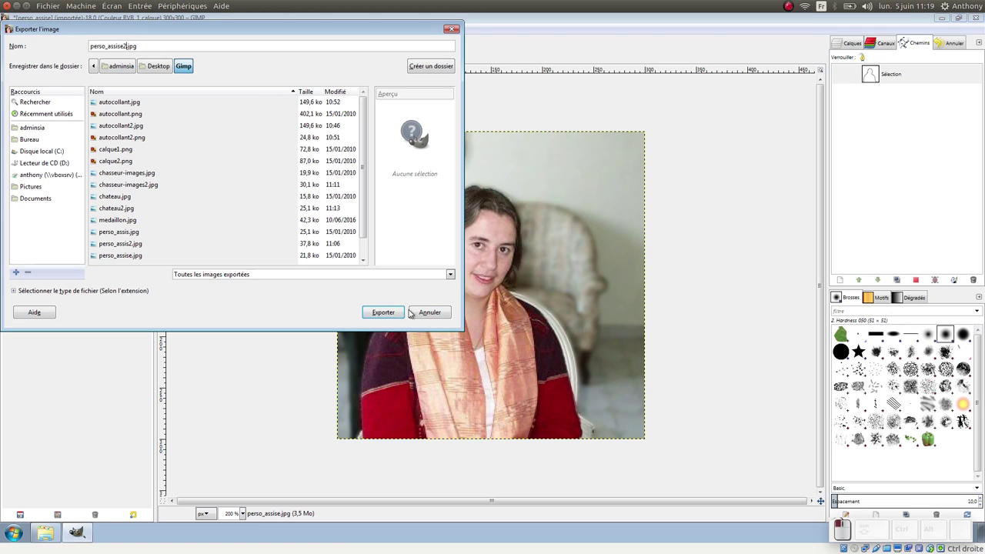
left_click(397, 314)
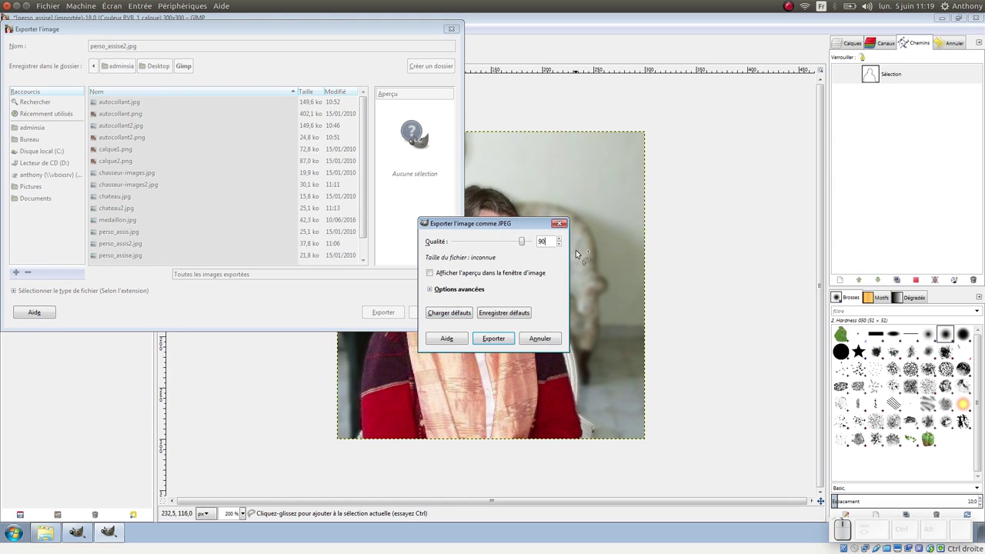
type("95")
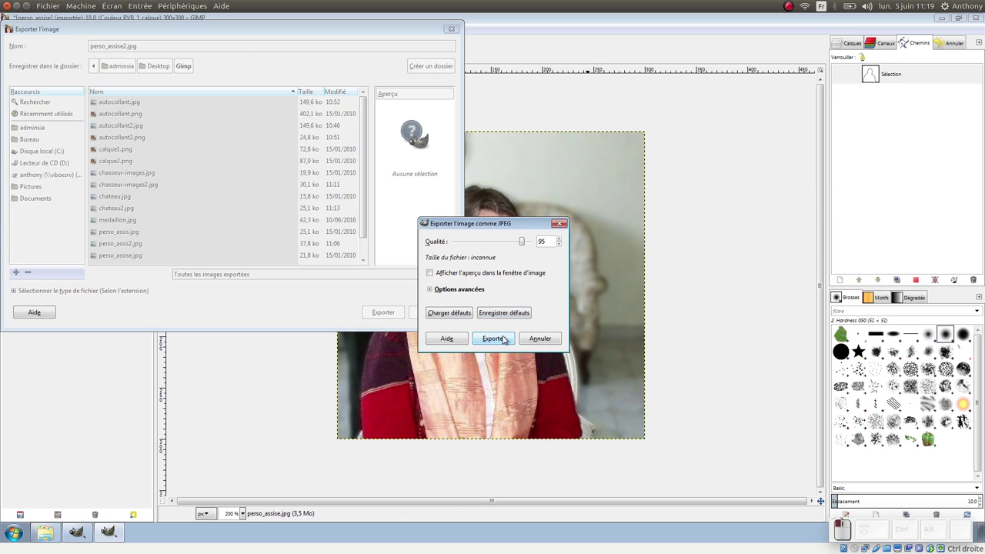
left_click(495, 338)
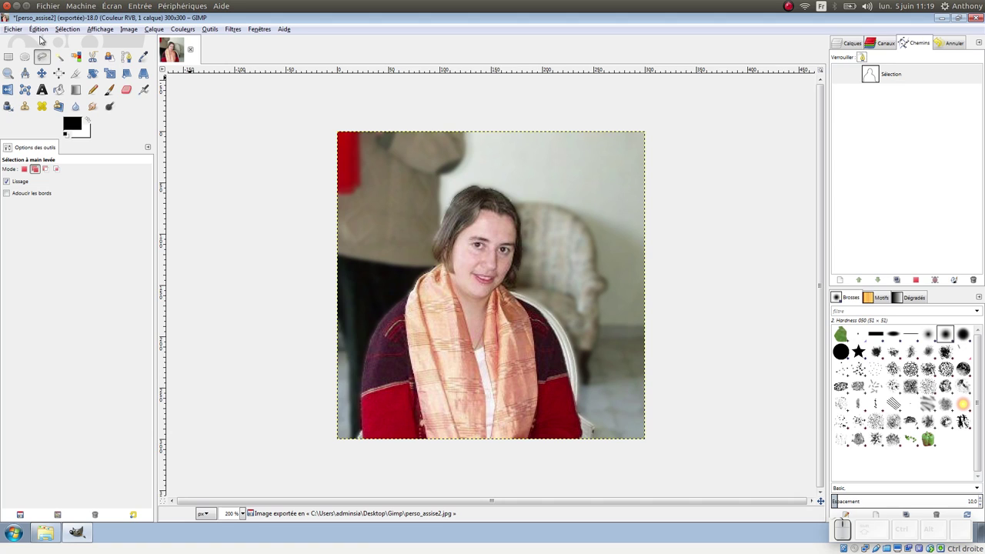
- Reopen the original perso_assise.jpg, then return to the perso_assise2 image
left_click(15, 31)
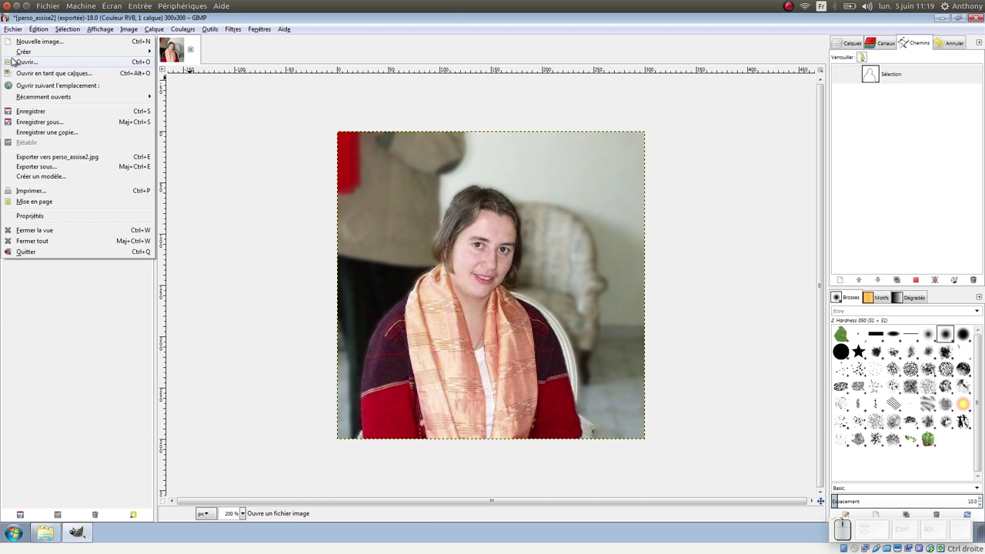
left_click(17, 62)
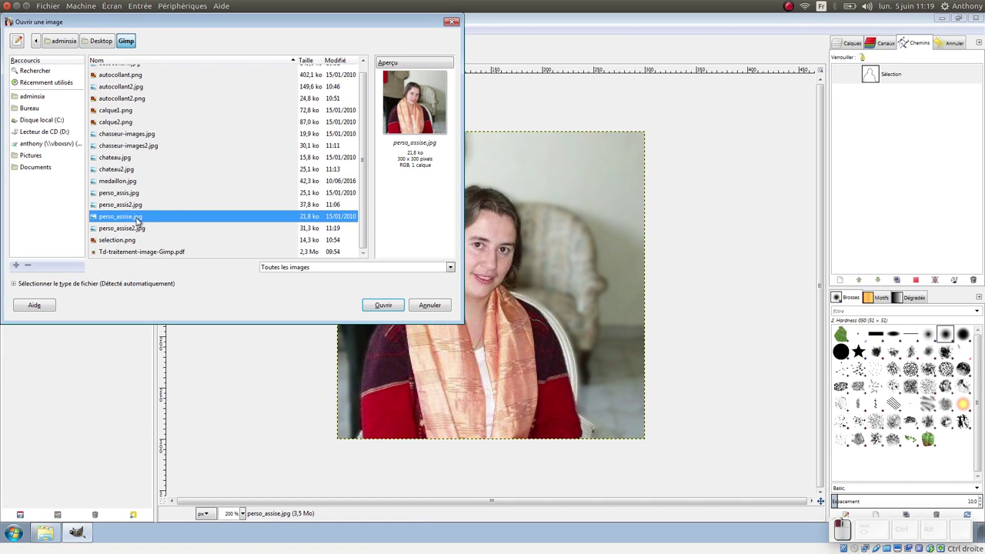
left_click(399, 305)
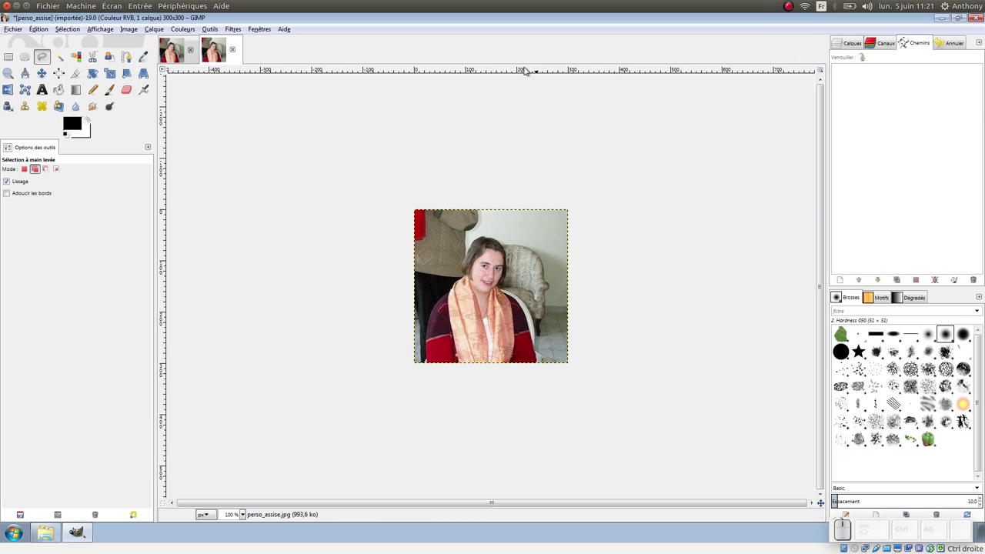
left_click(175, 54)
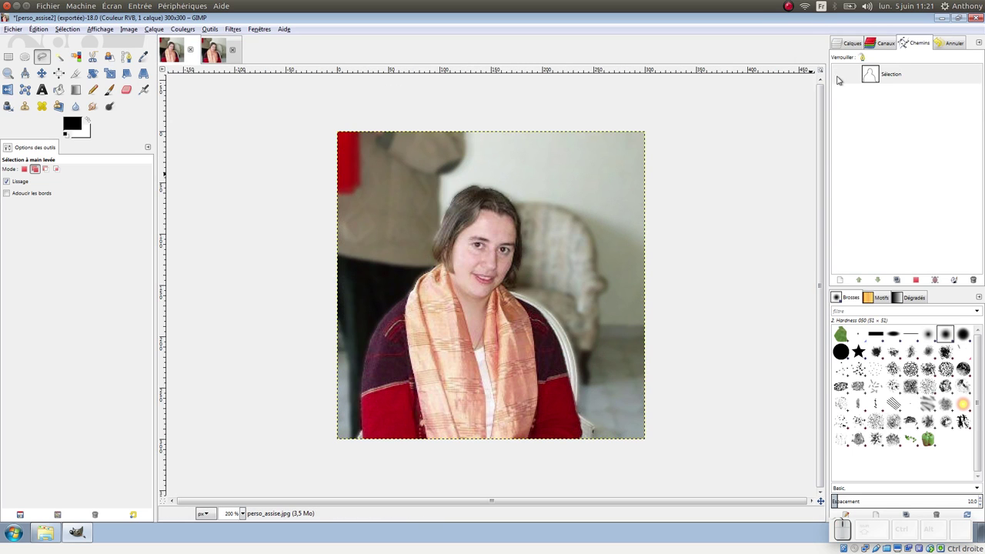
- Export the Sélection path from the Paths panel as chemins.svg
right_click(883, 74)
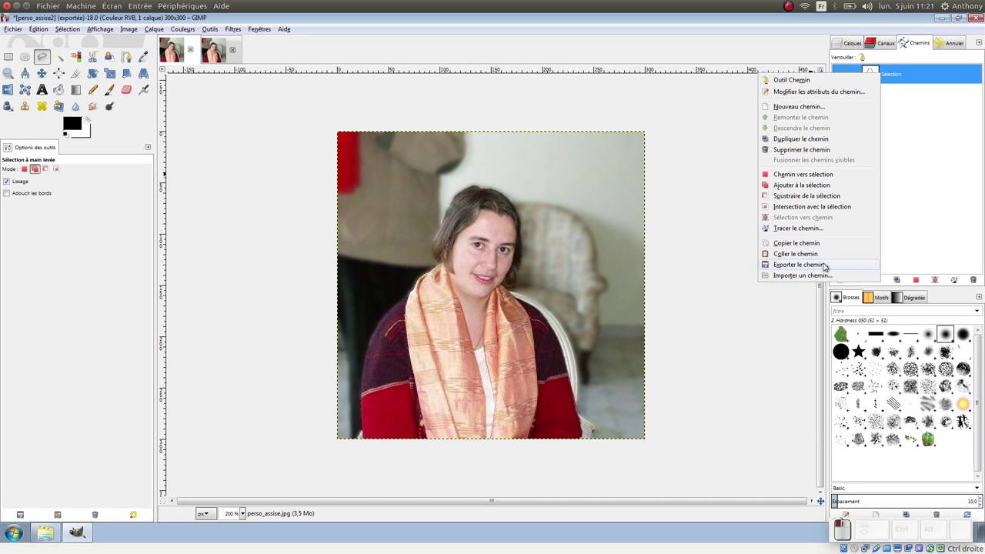
left_click(824, 263)
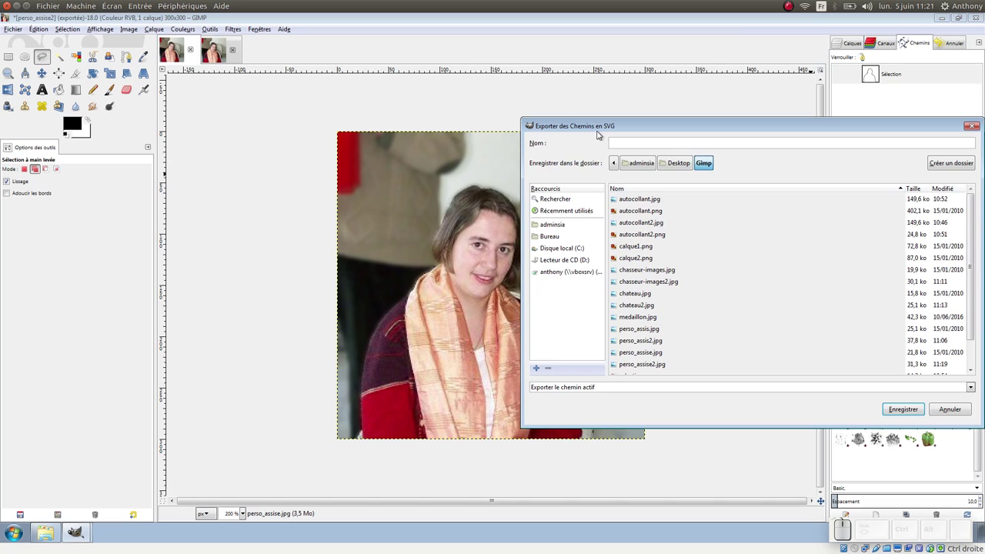
type("c")
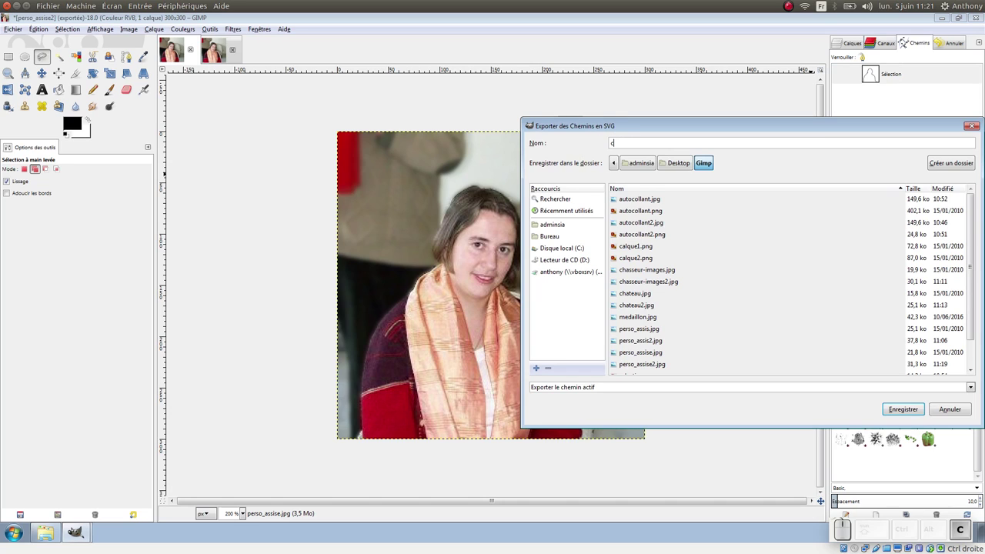
type("hemins.")
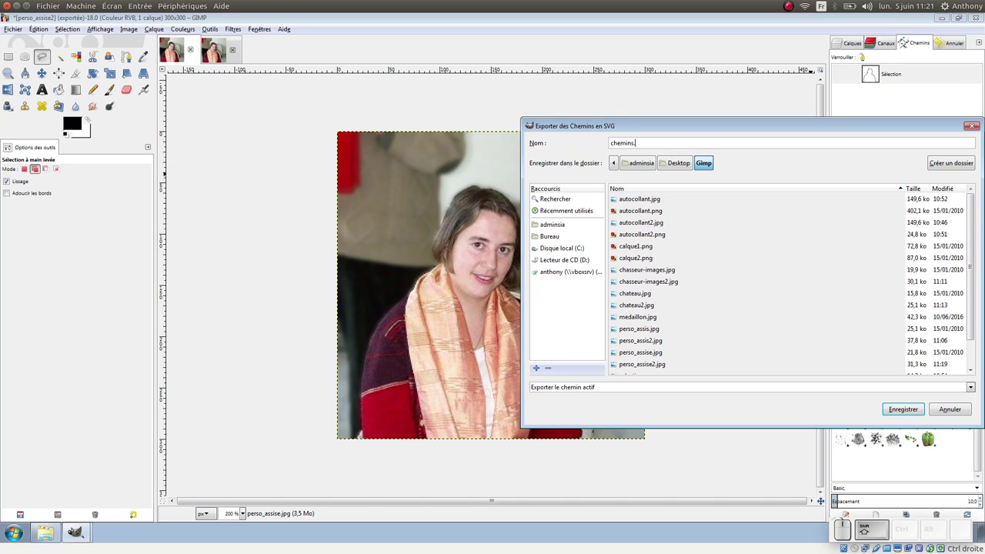
type("svg")
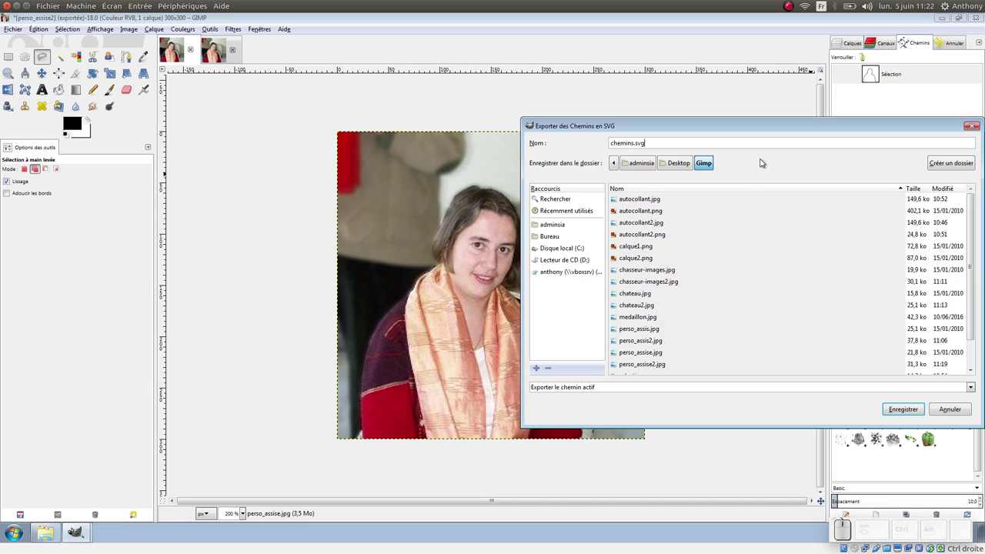
left_click(905, 410)
- In perso_assise, import the chemins.svg path and convert it into a selection
left_click(213, 47)
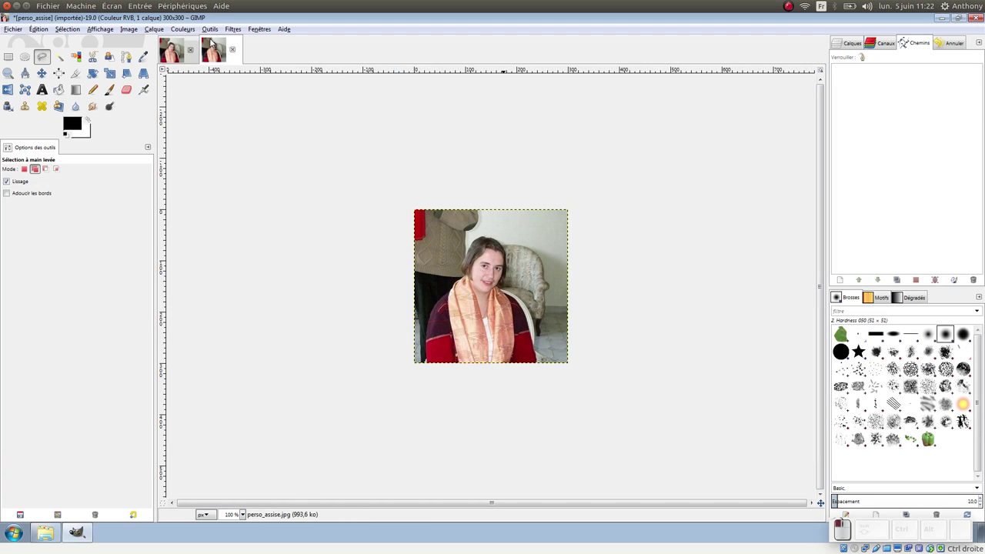
right_click(875, 89)
left_click(829, 290)
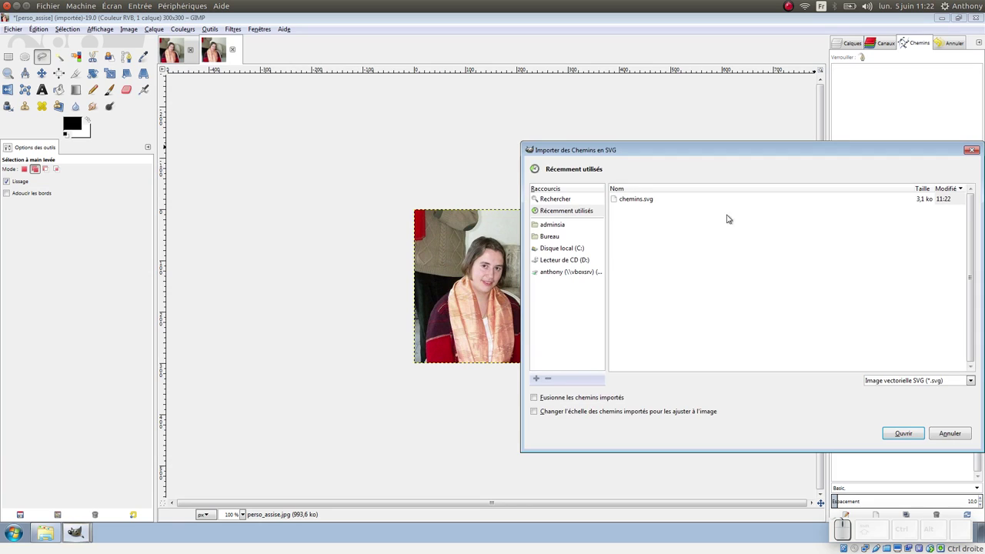
left_click(644, 202)
left_click(904, 433)
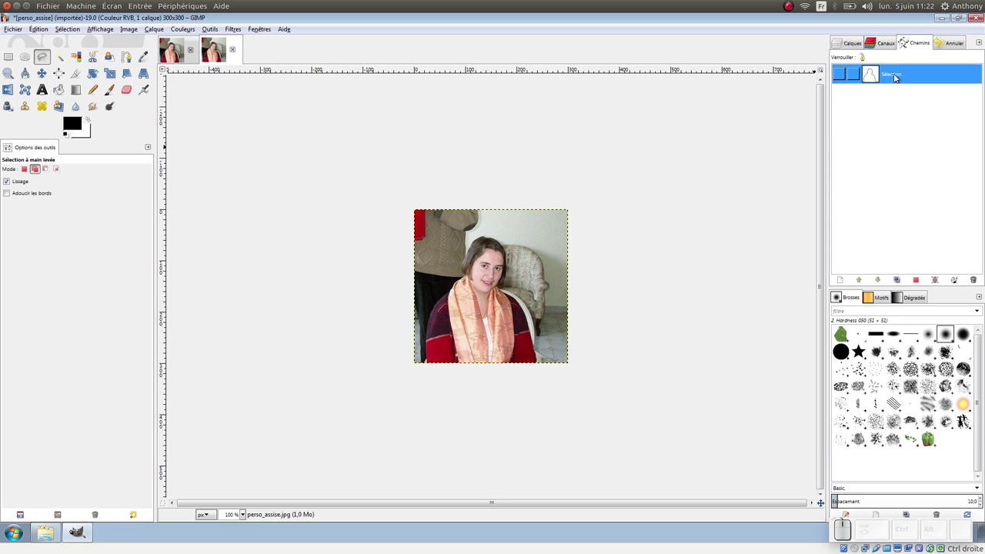
right_click(894, 76)
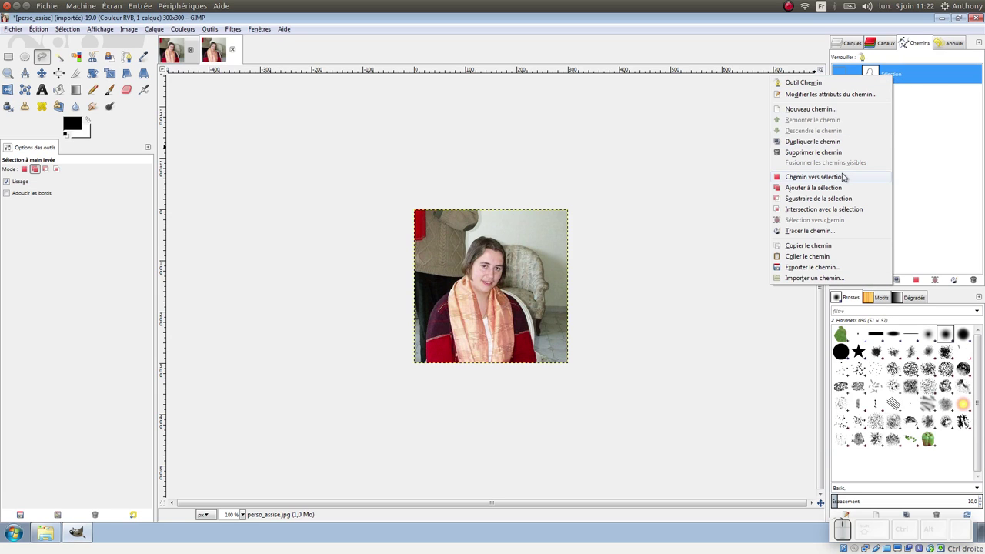
left_click(839, 177)
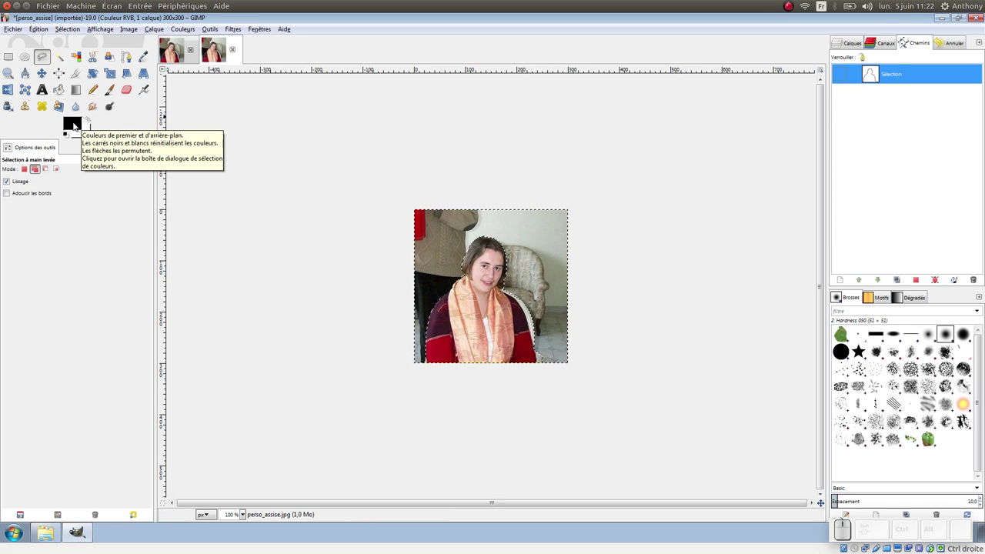
- Pick the light grey a49e9e as the foreground colour and confirm with Valider
left_click(74, 125)
left_click_drag(147, 49, 302, 47)
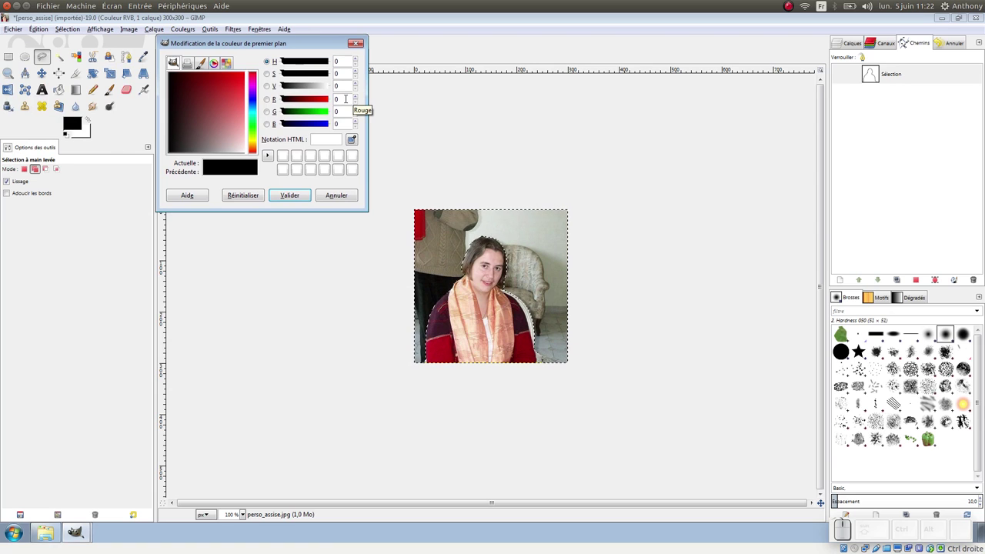
left_click(214, 65)
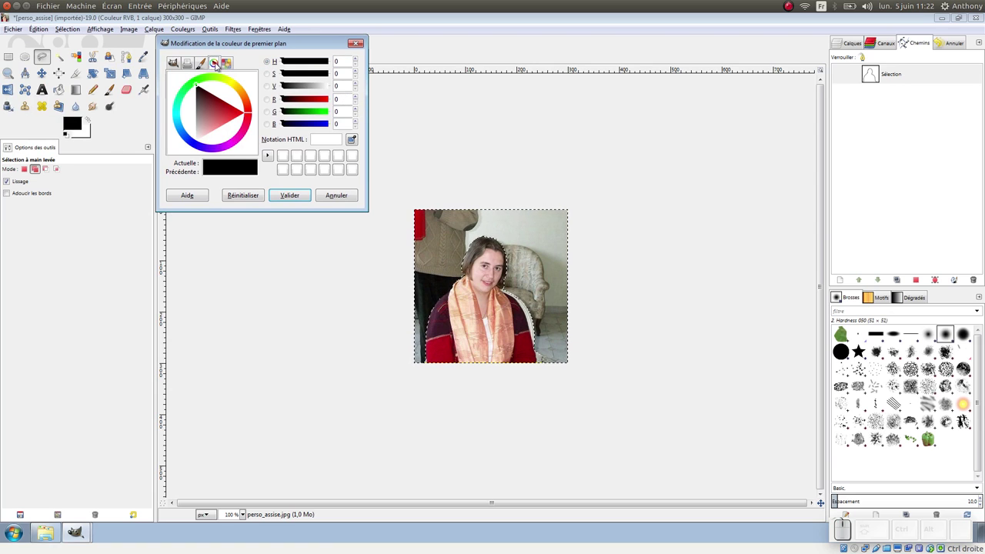
left_click(173, 63)
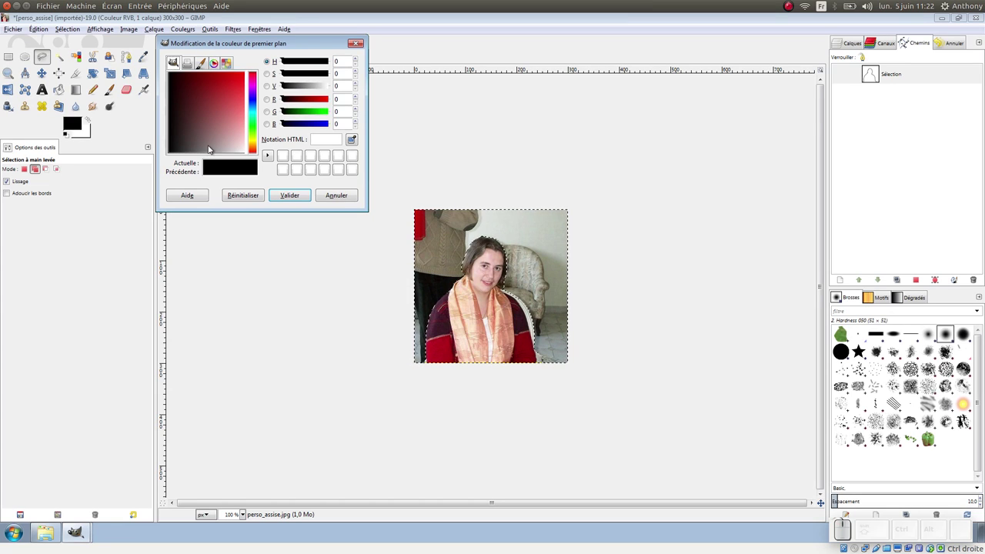
left_click_drag(217, 151, 218, 154)
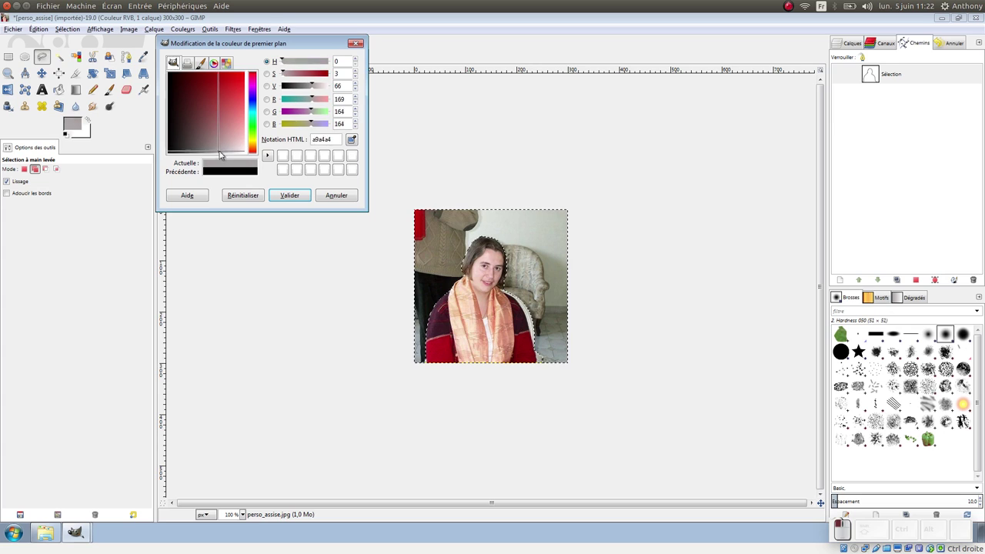
left_click(288, 194)
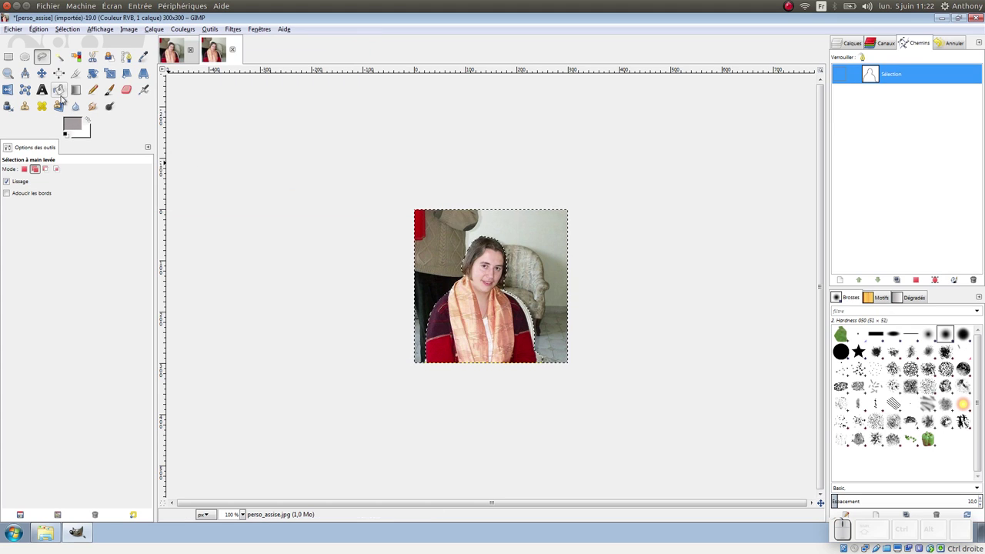
- Bucket-fill the whole selected background with the grey colour
left_click(59, 90)
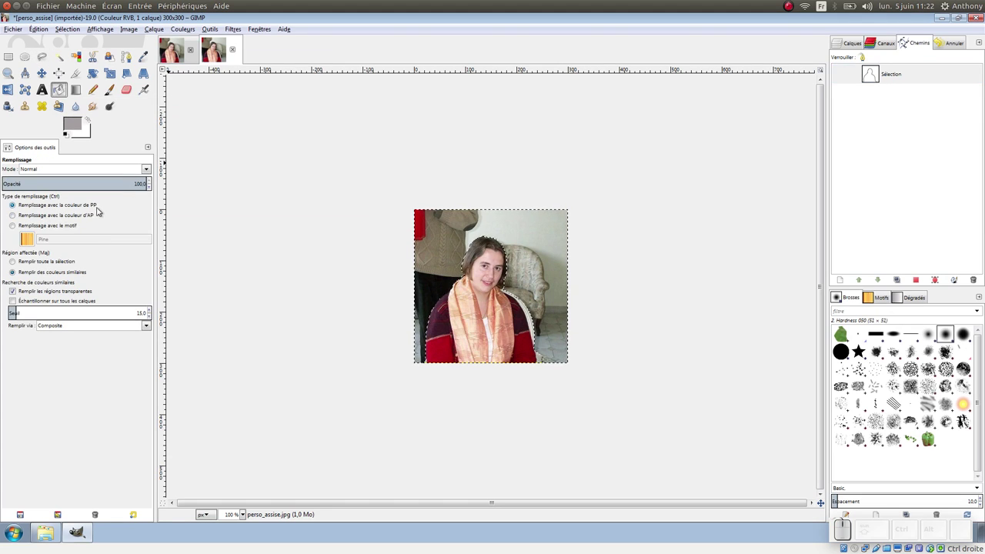
left_click(50, 261)
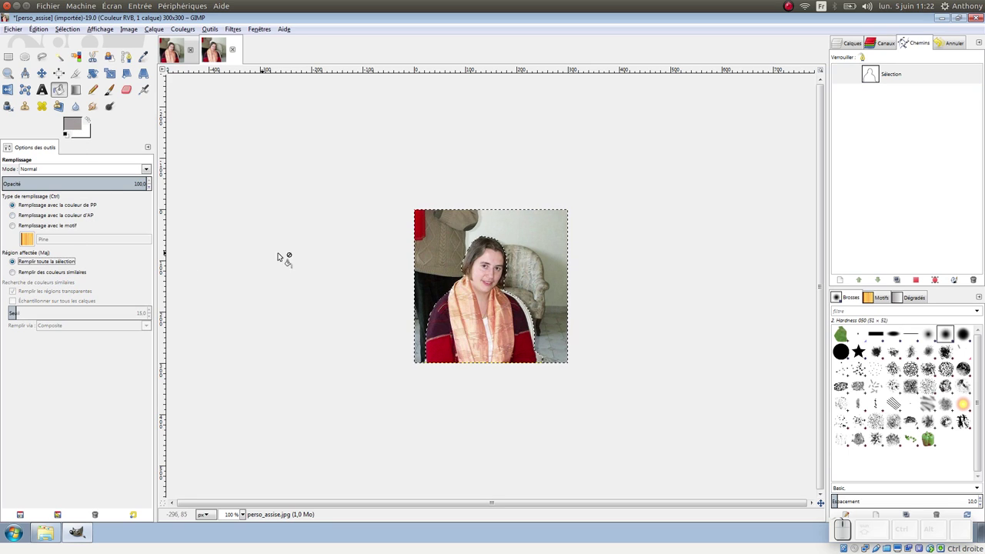
left_click(489, 223)
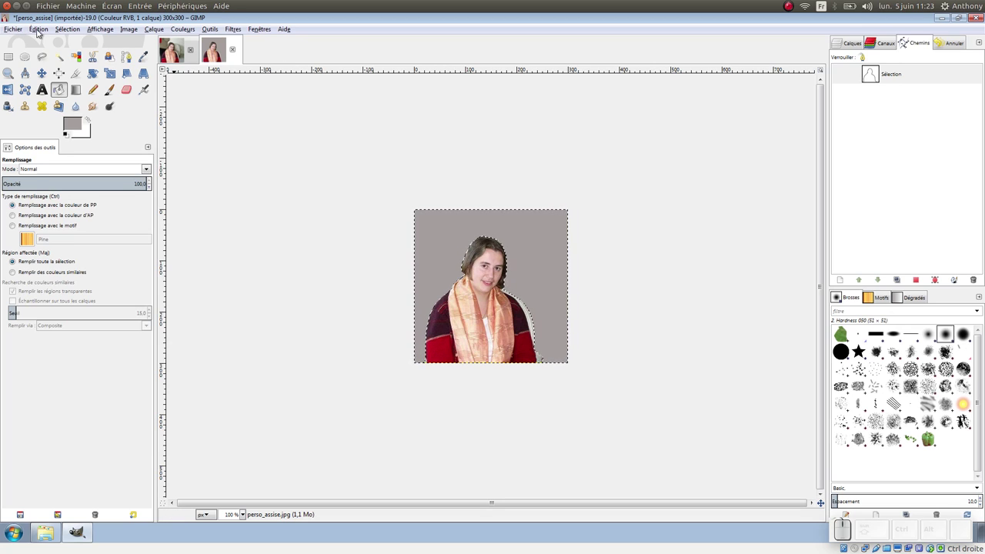
- Select the entire image with Sélection > Tout
left_click(65, 29)
left_click(68, 43)
left_click(16, 30)
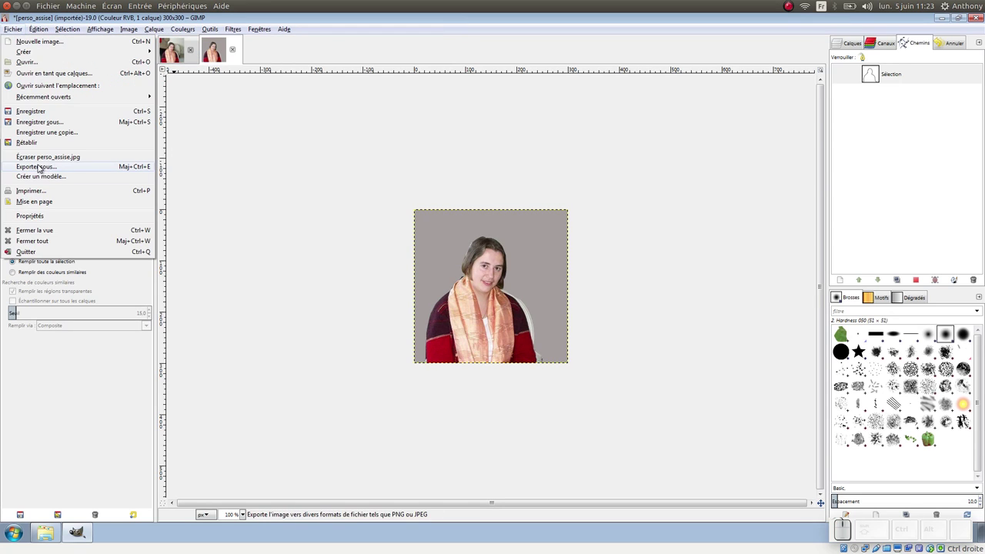
- Rename the export file to perso_assise3.jpg and confirm the export
left_click(40, 167)
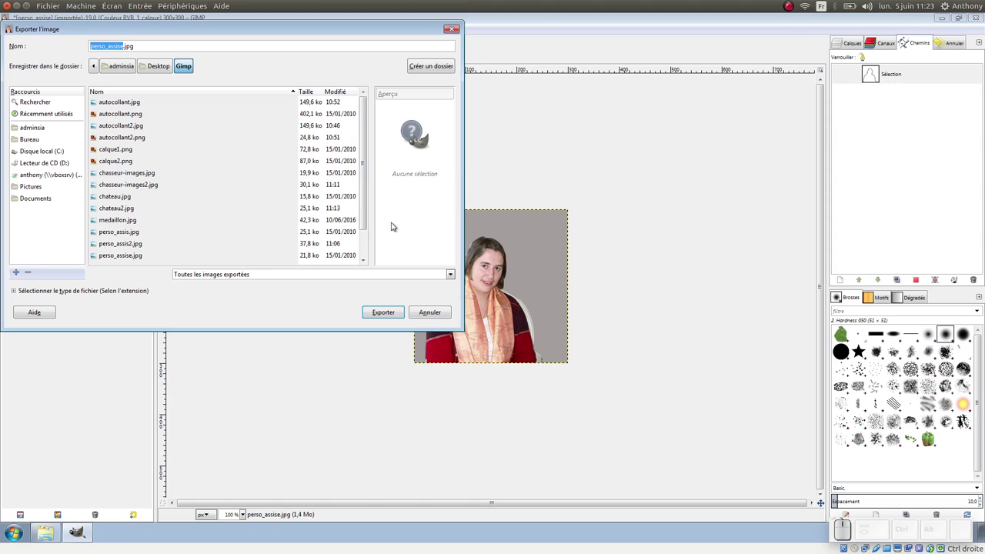
left_click(123, 46)
type("3")
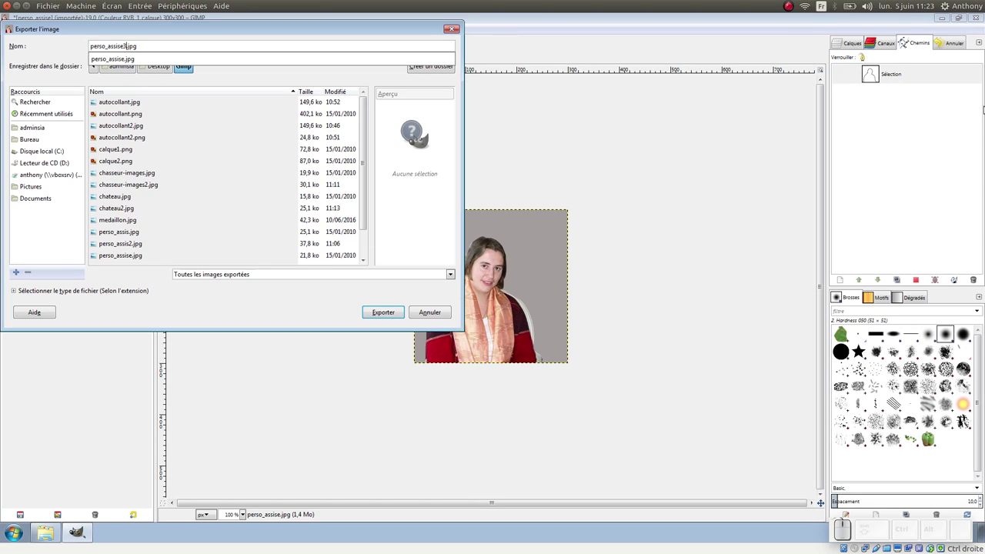
left_click(383, 311)
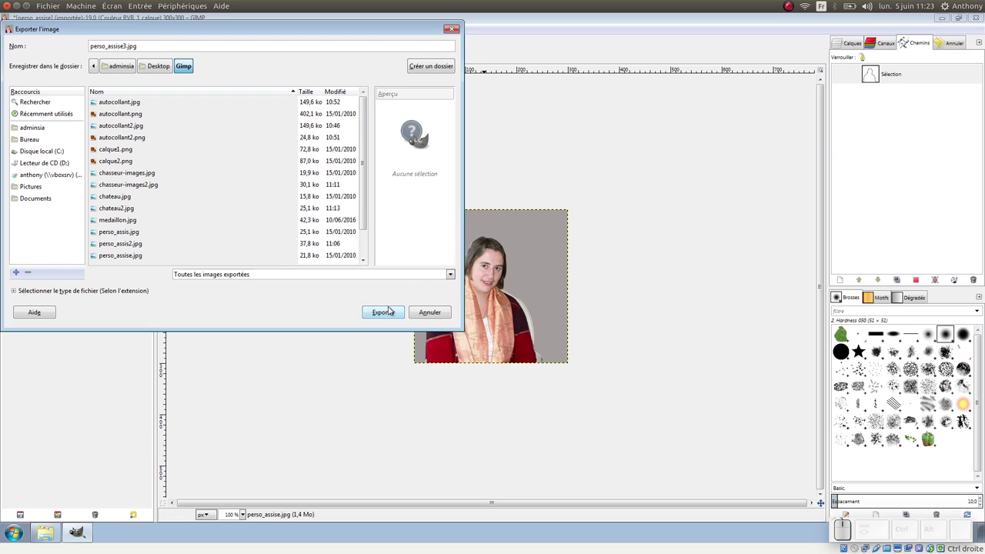
left_click(384, 312)
- Set JPEG quality to 95 and complete the export
left_click(540, 241)
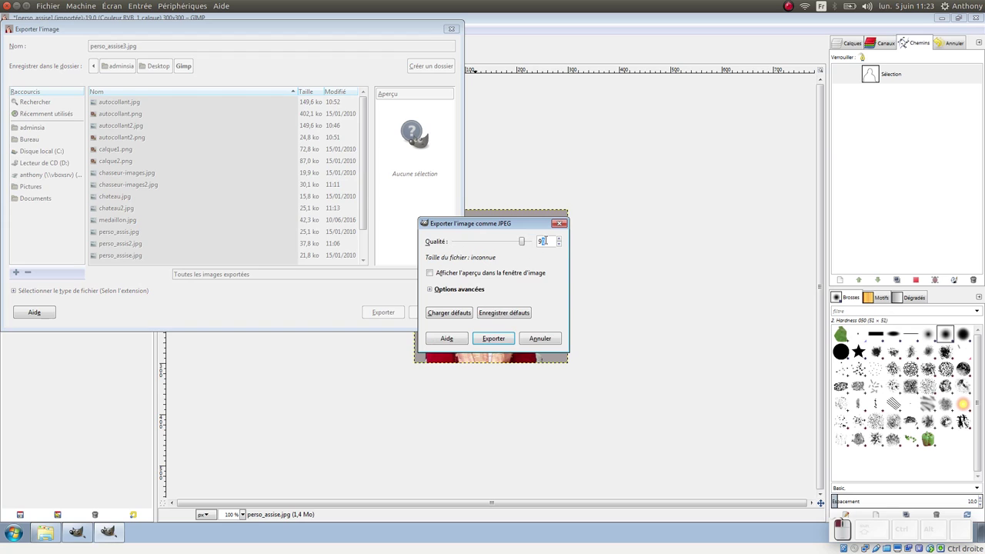
key("BackSpace")
type("5")
left_click(497, 338)
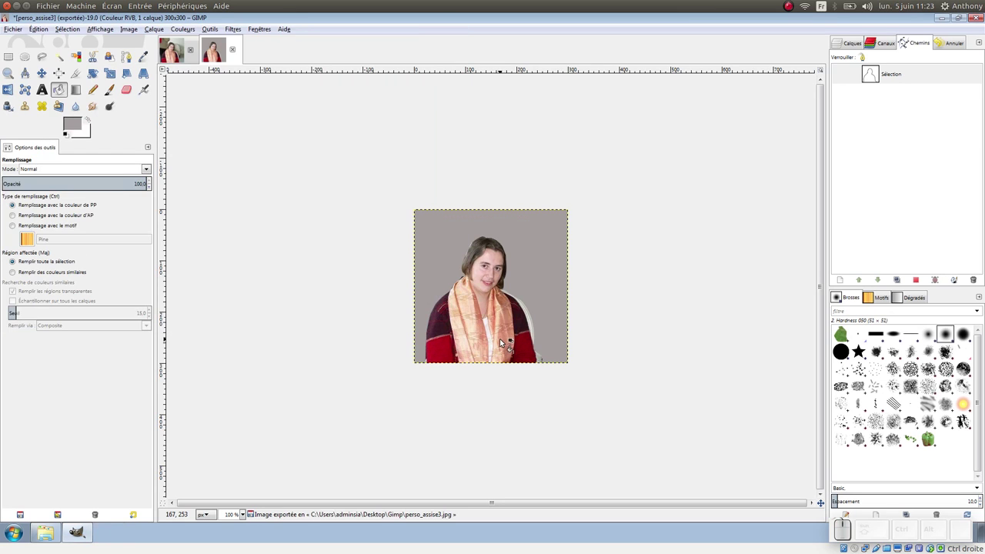
left_click(17, 31)
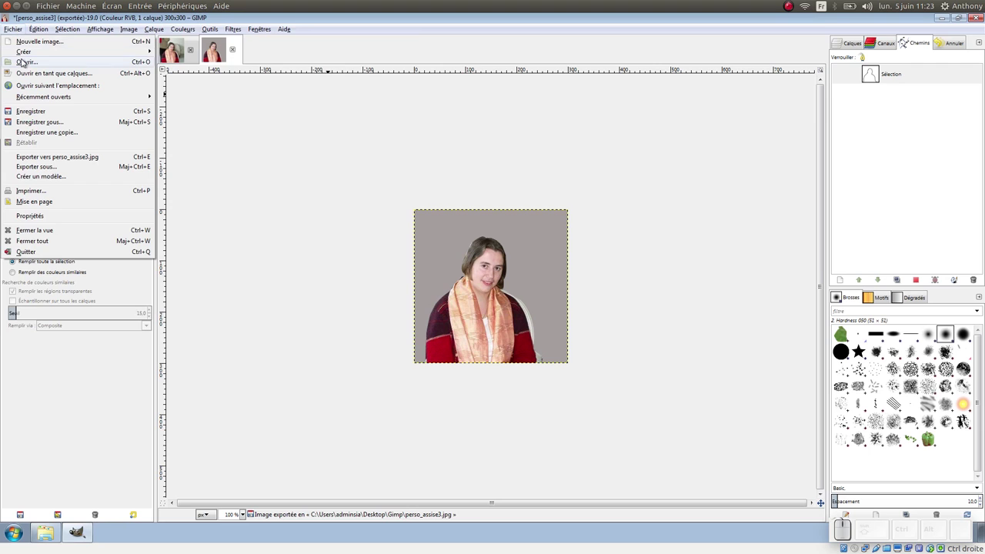
- Open perso_assise.jpg as a new image
left_click(27, 62)
left_click(171, 182)
left_click(130, 206)
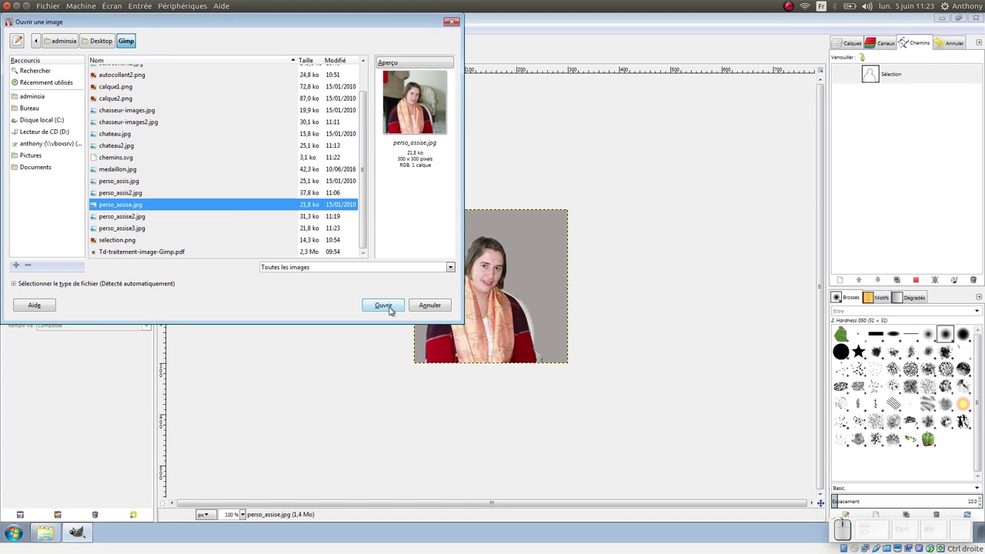
left_click(385, 306)
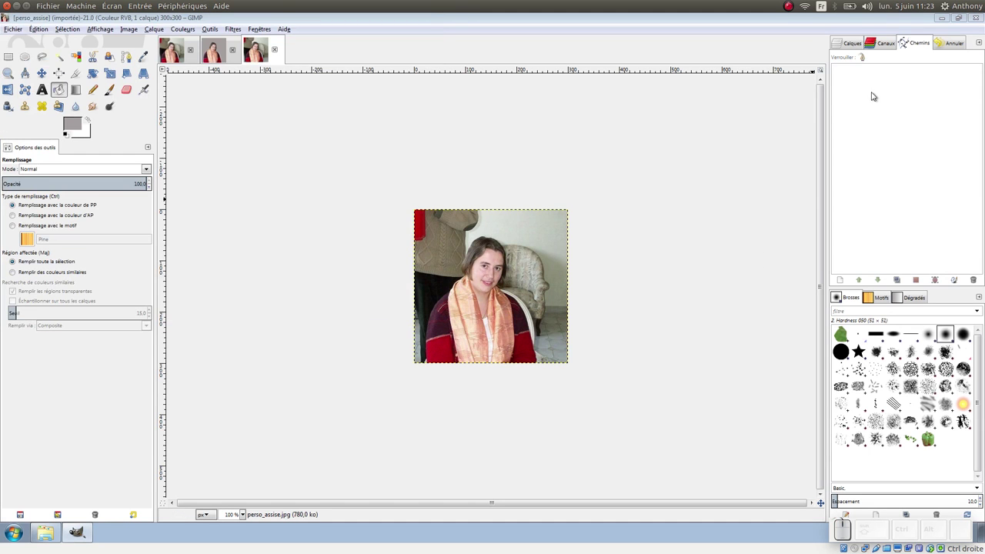
- Import the chemins.svg path and convert it into a selection around the woman
right_click(878, 82)
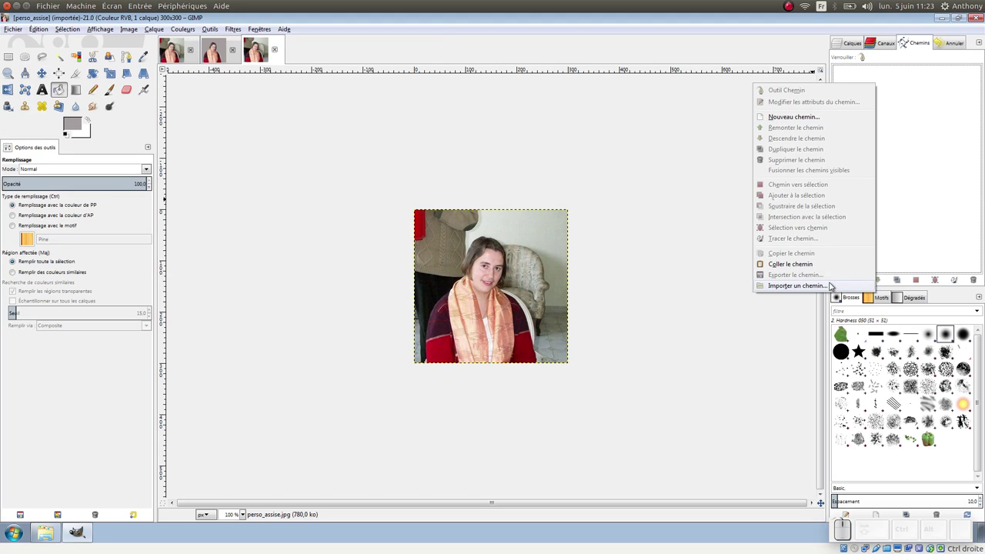
left_click(832, 286)
left_click(632, 205)
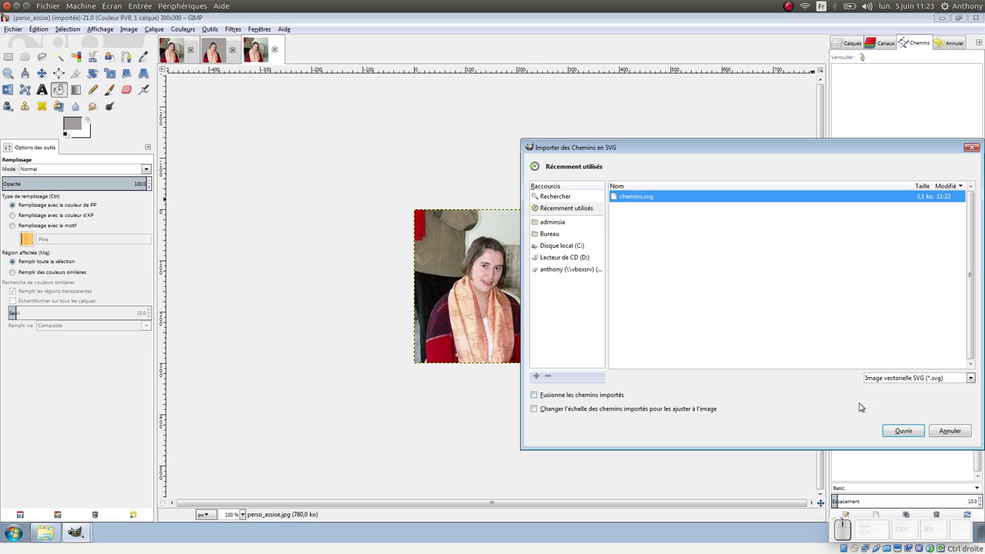
left_click(902, 431)
right_click(870, 74)
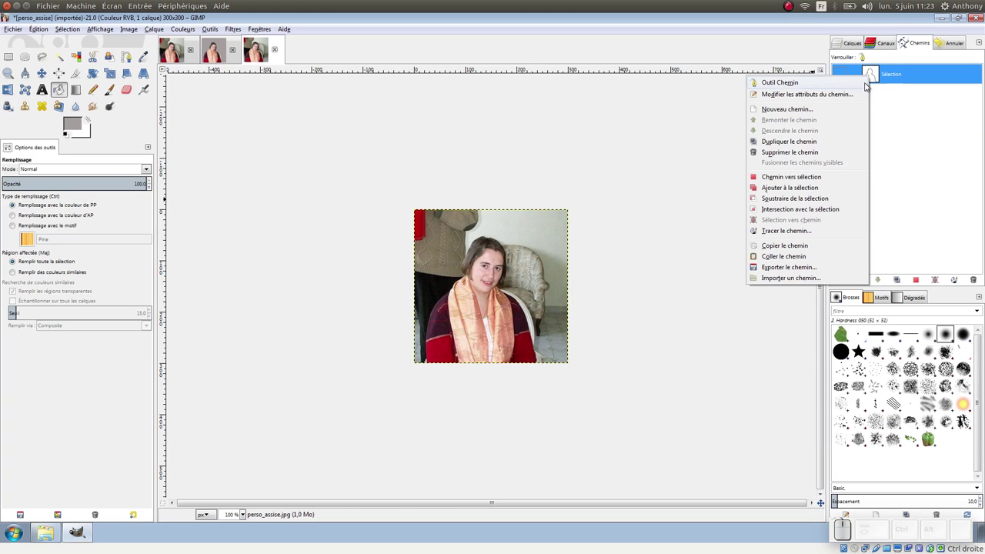
left_click(820, 180)
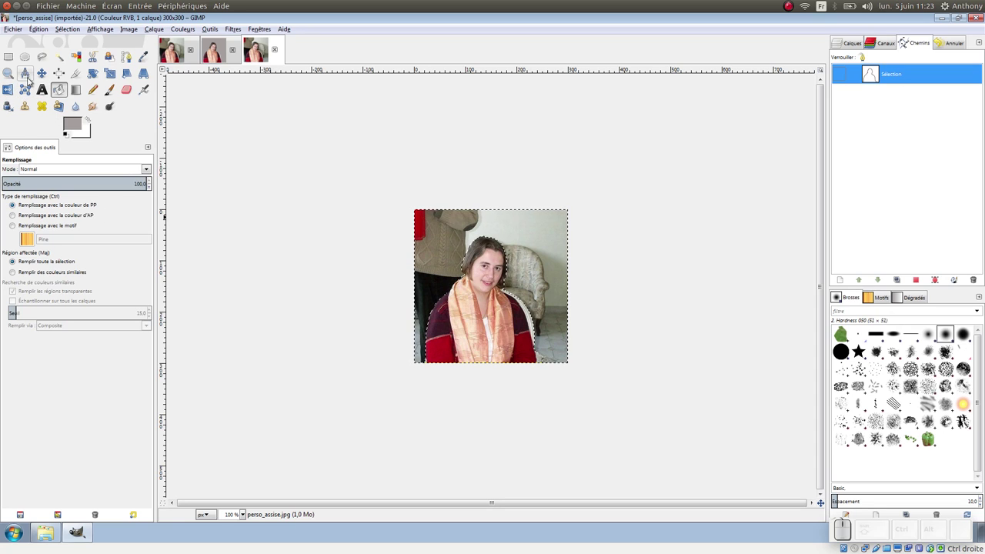
- Choose the Gradient tool and set the foreground colour to red ec1313
left_click(76, 90)
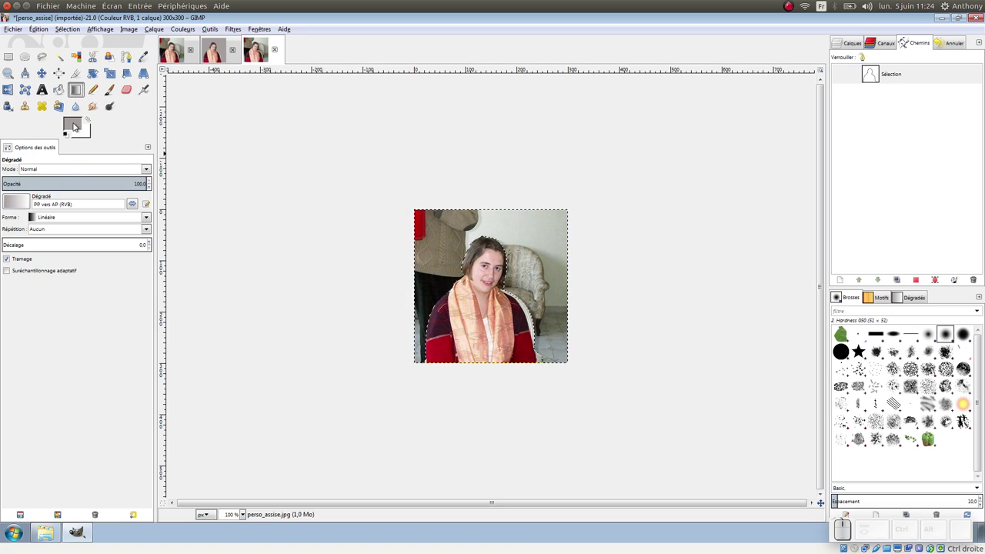
left_click(75, 126)
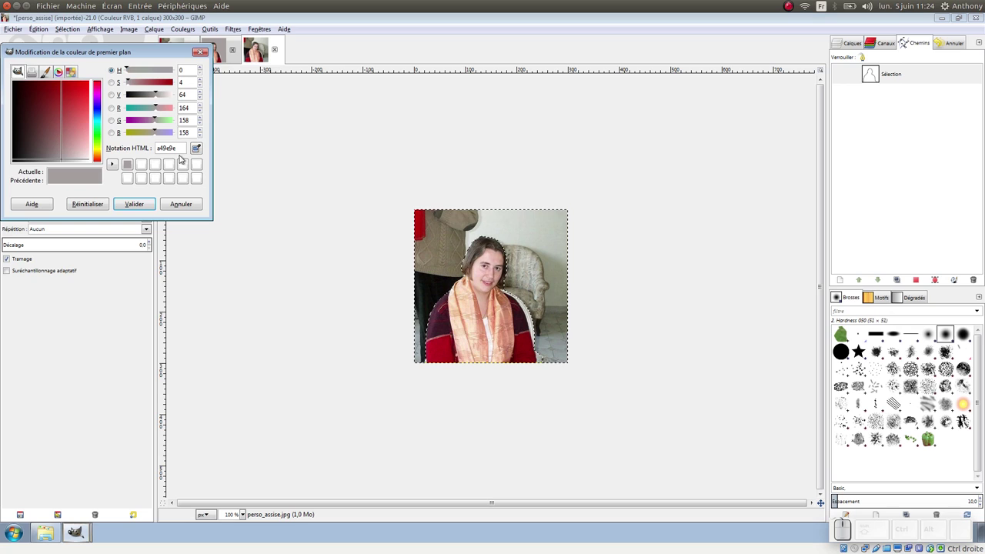
left_click(83, 86)
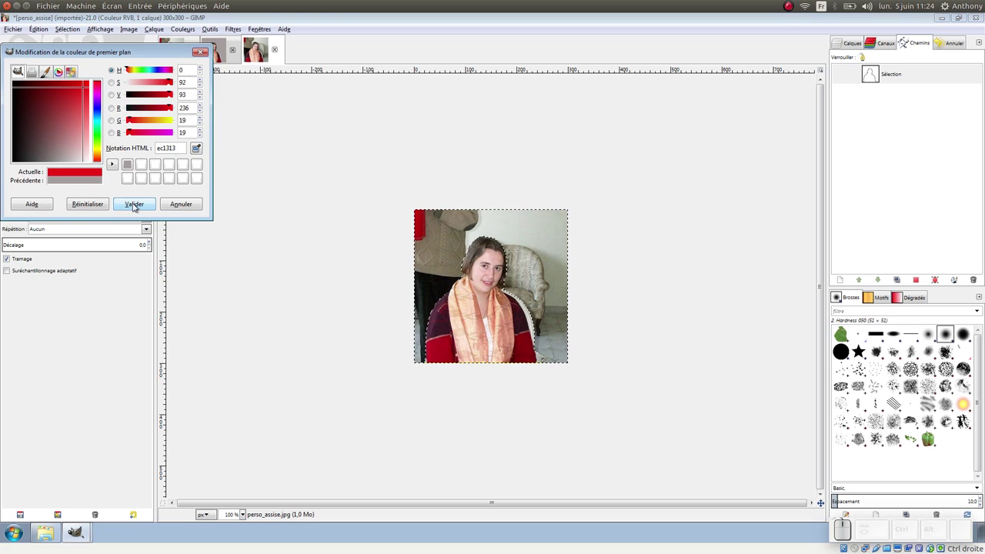
left_click(134, 207)
- Set the background colour to a saturated blue
left_click(87, 135)
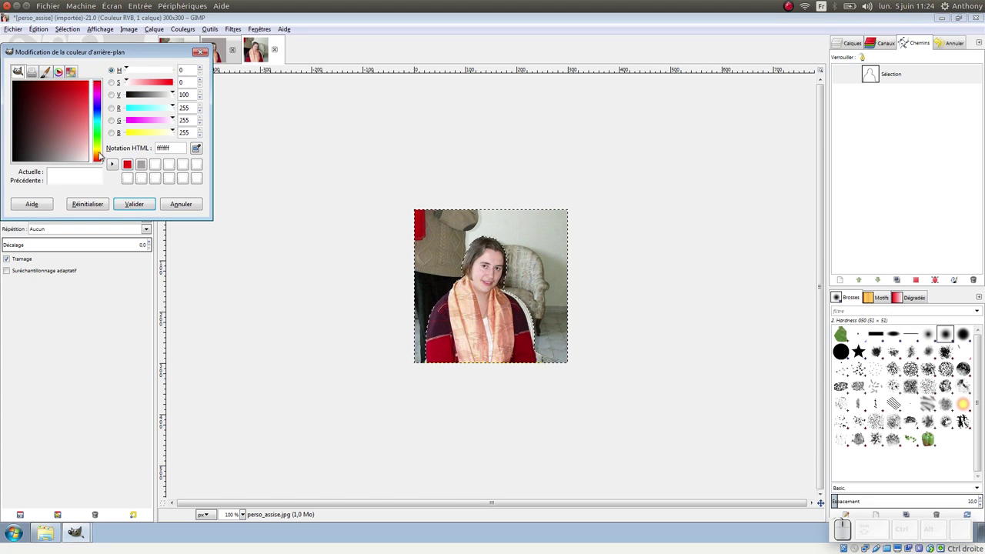
left_click(100, 111)
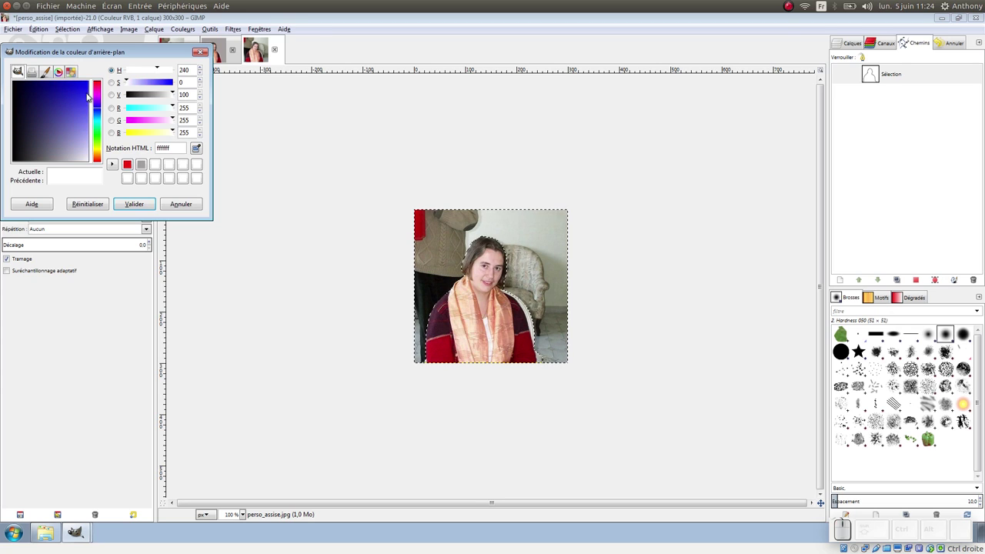
left_click(87, 95)
left_click(133, 204)
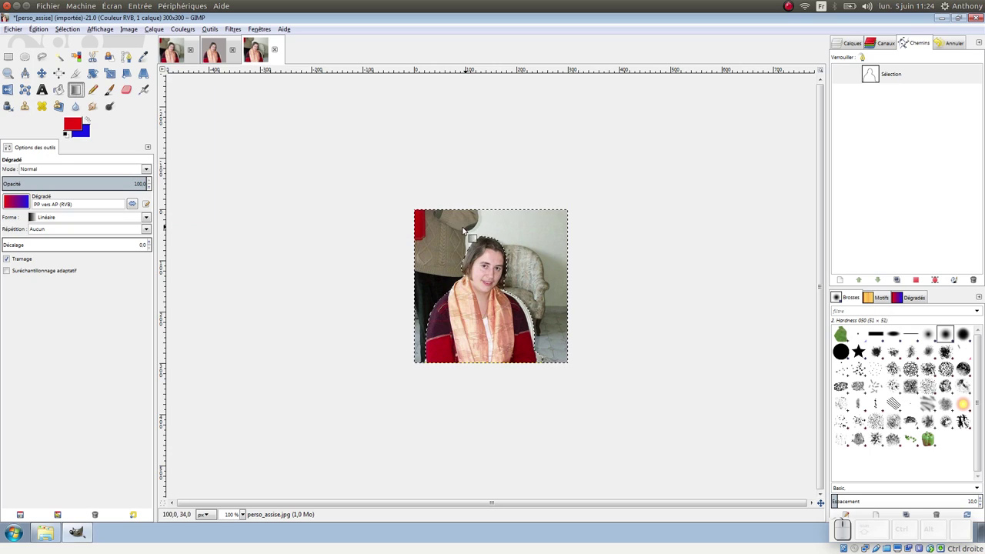
- Drag a diagonal gradient across the selection, redrawing it so blue is lower left, red upper right
left_click_drag(439, 228, 558, 335)
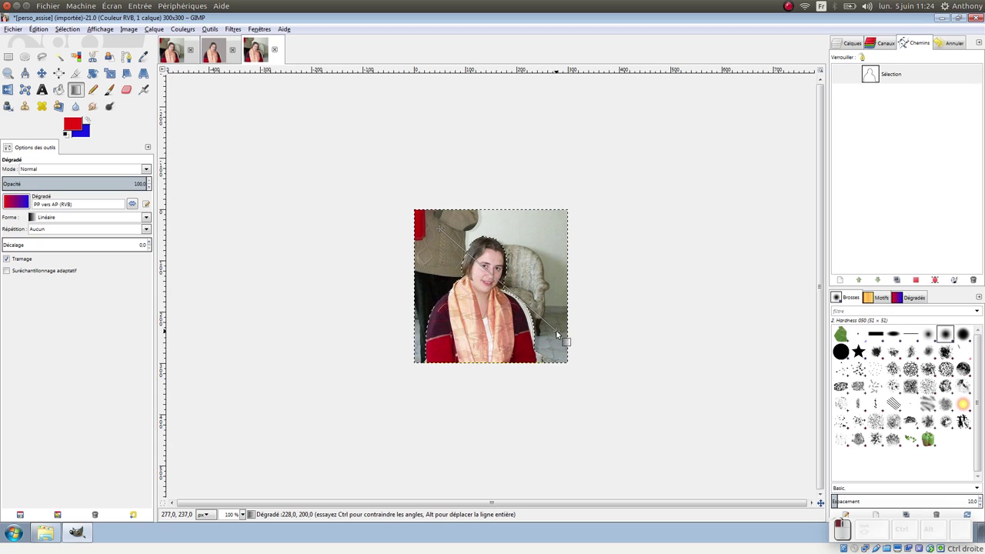
left_click_drag(557, 332, 556, 330)
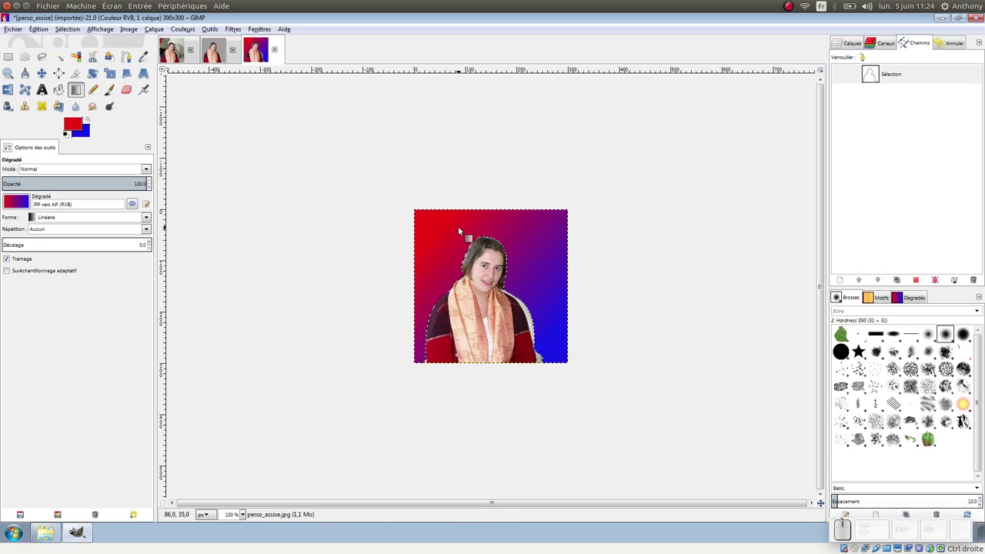
left_click_drag(459, 230, 535, 291)
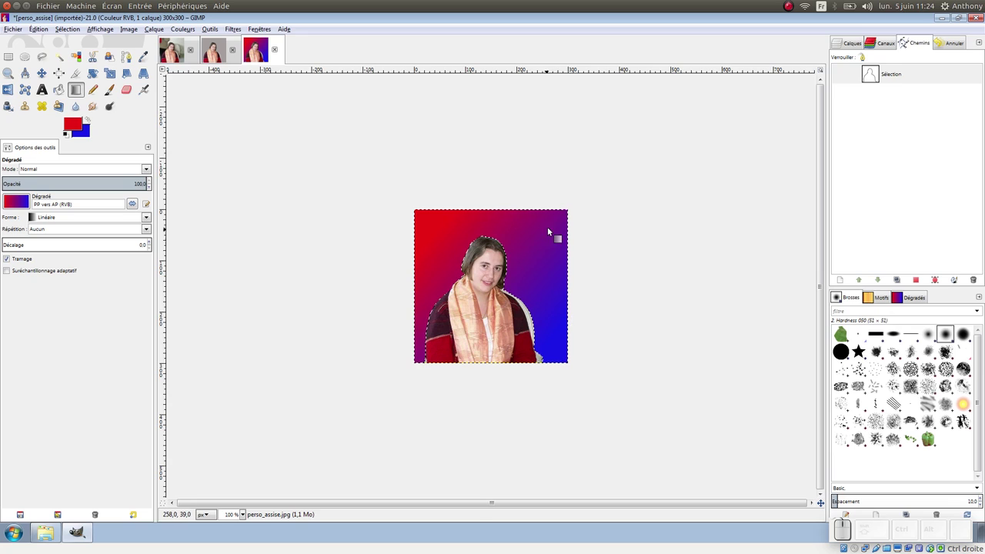
left_click_drag(548, 229, 425, 323)
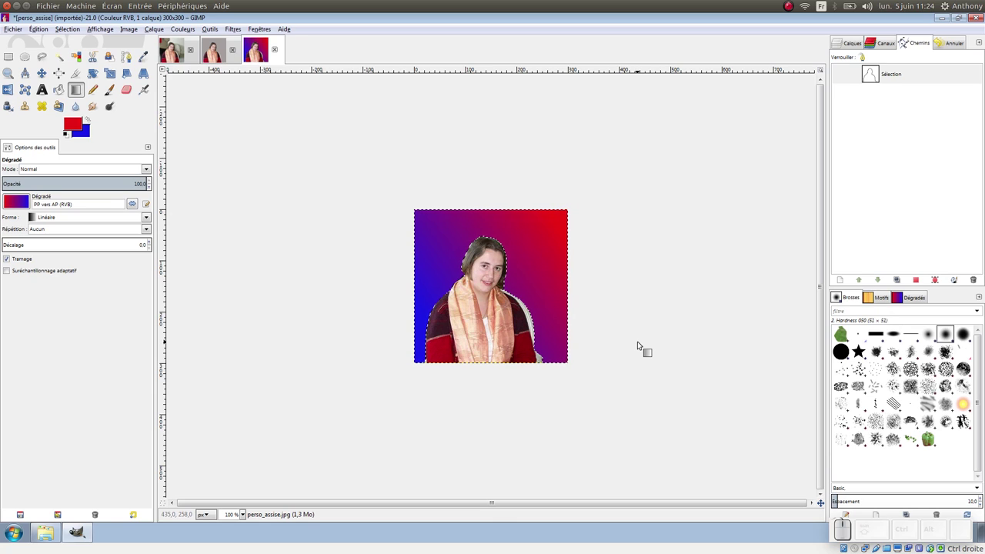
- Clear the selection with Sélection > Aucune
left_click(57, 31)
left_click(66, 58)
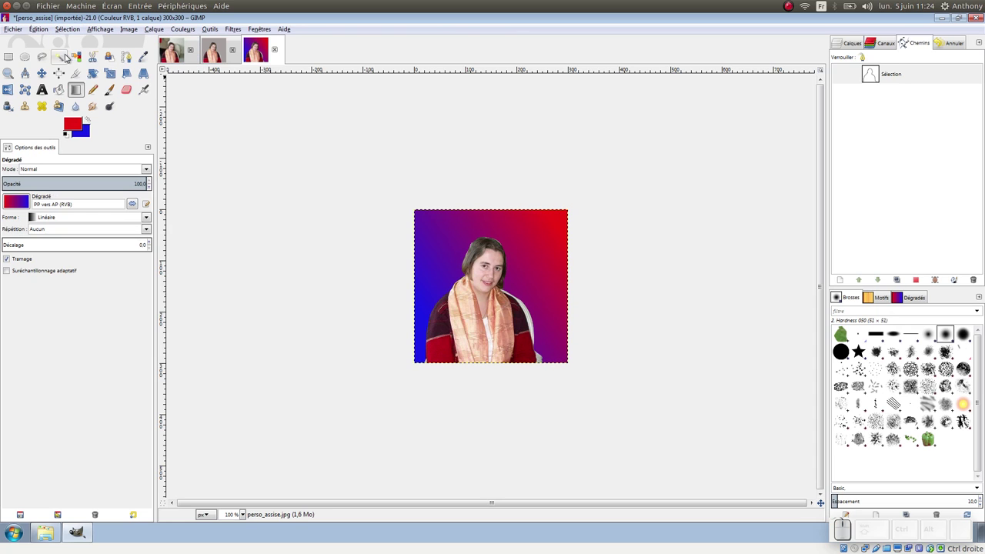
left_click(18, 29)
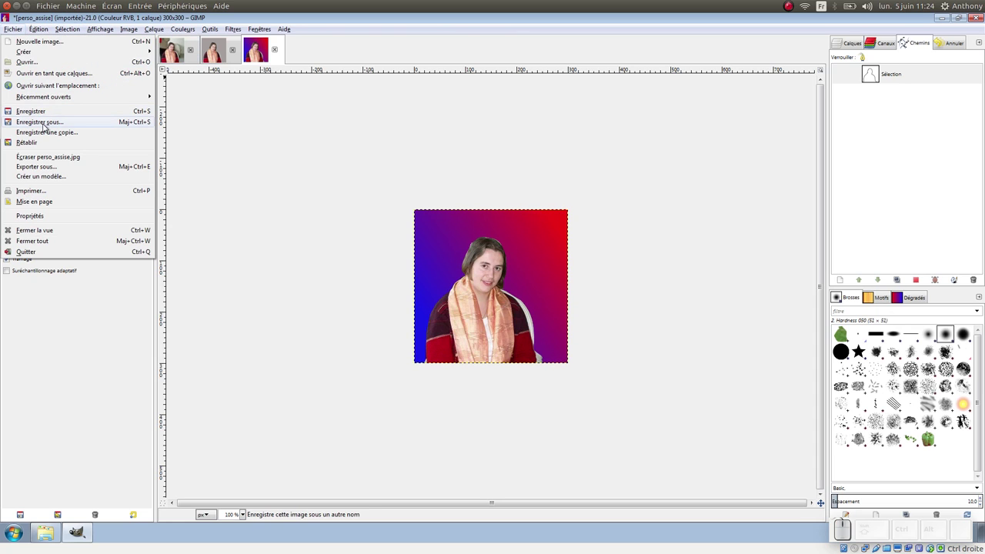
- Export the gradient portrait as perso_assise4.jpg at JPEG quality 95
left_click(38, 167)
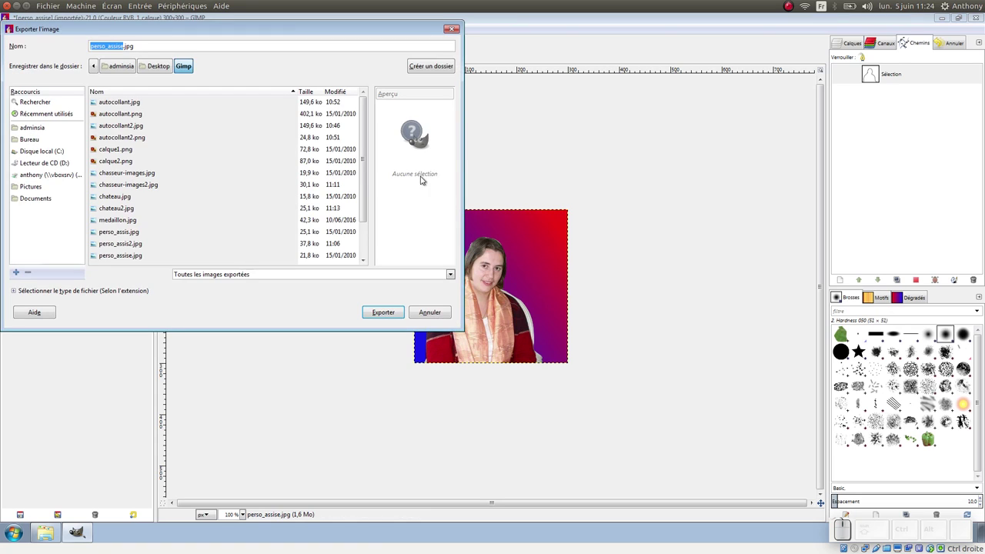
key("Right")
type("4")
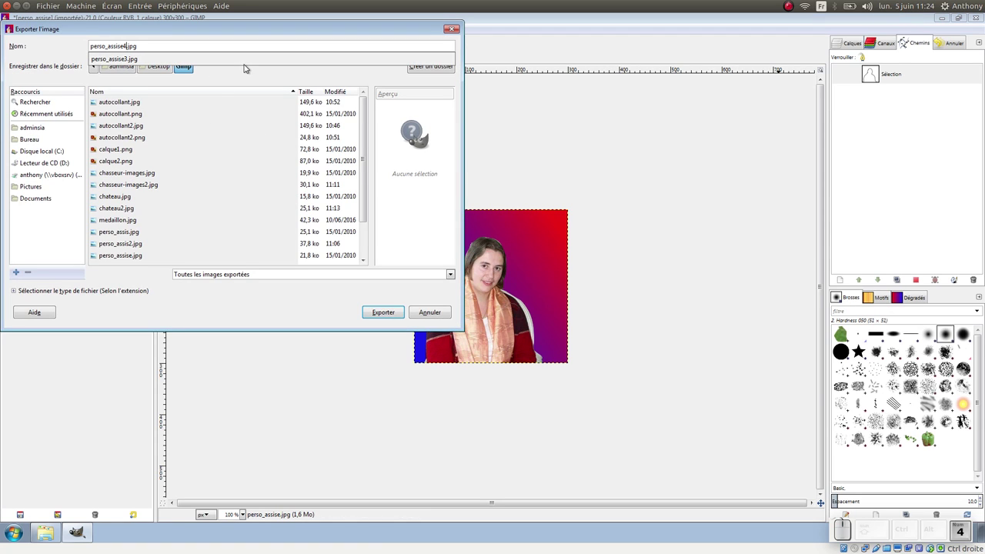
left_click(327, 295)
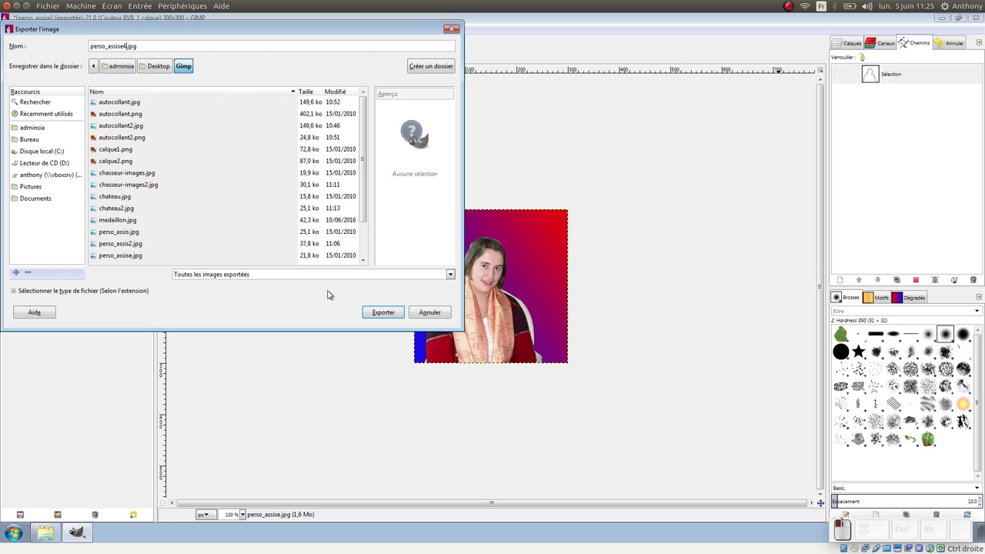
left_click(385, 312)
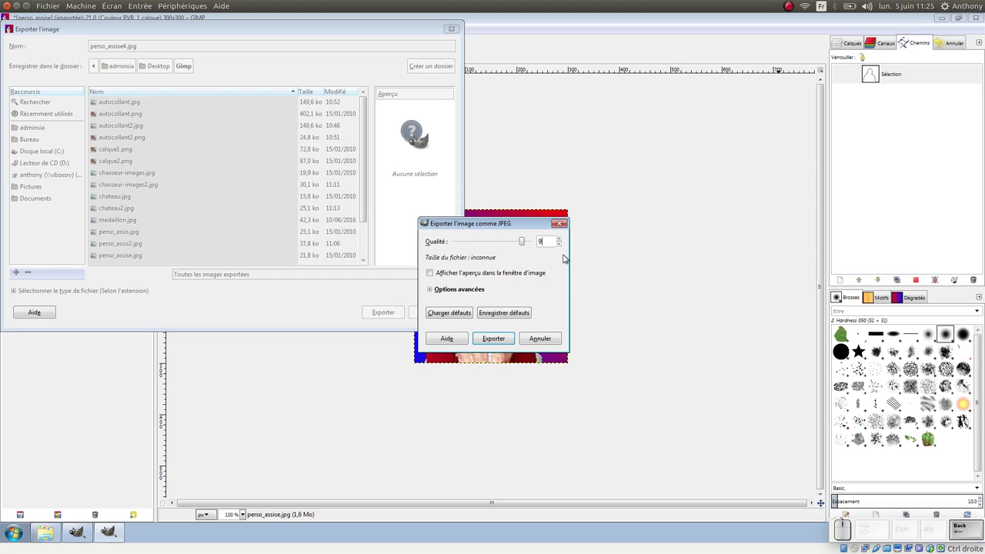
scroll(542, 241, "up", 5)
left_click(508, 339)
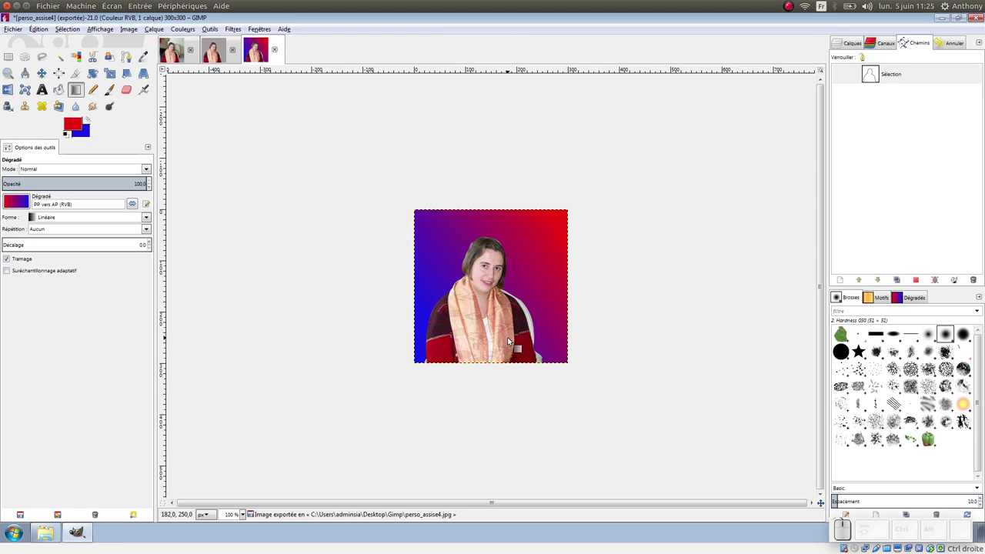